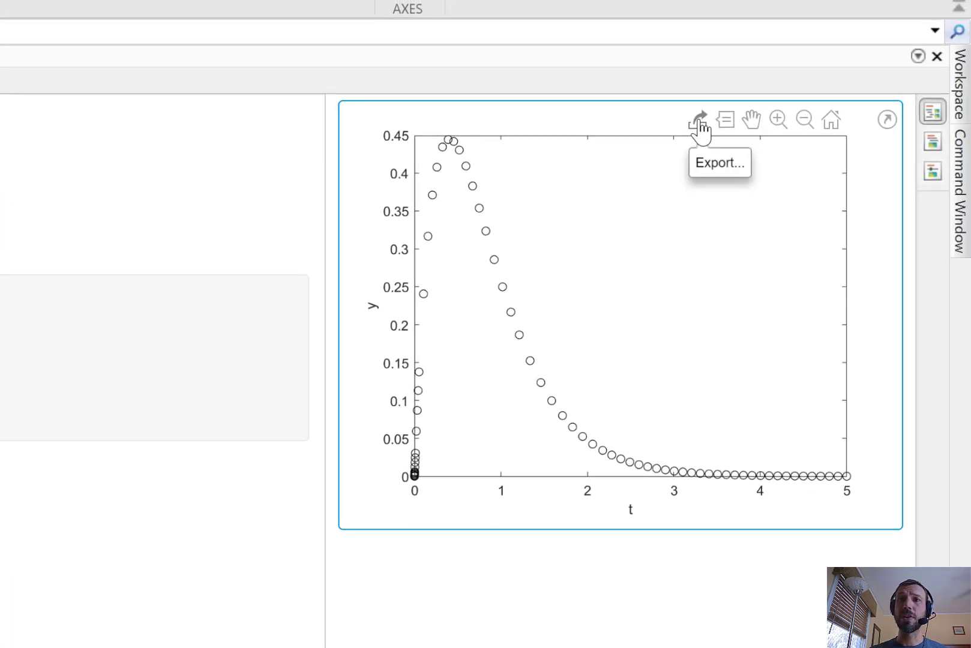
Export the MATLAB plot as a JPEG named testfig.jpg into the Desktop folder
click(699, 128)
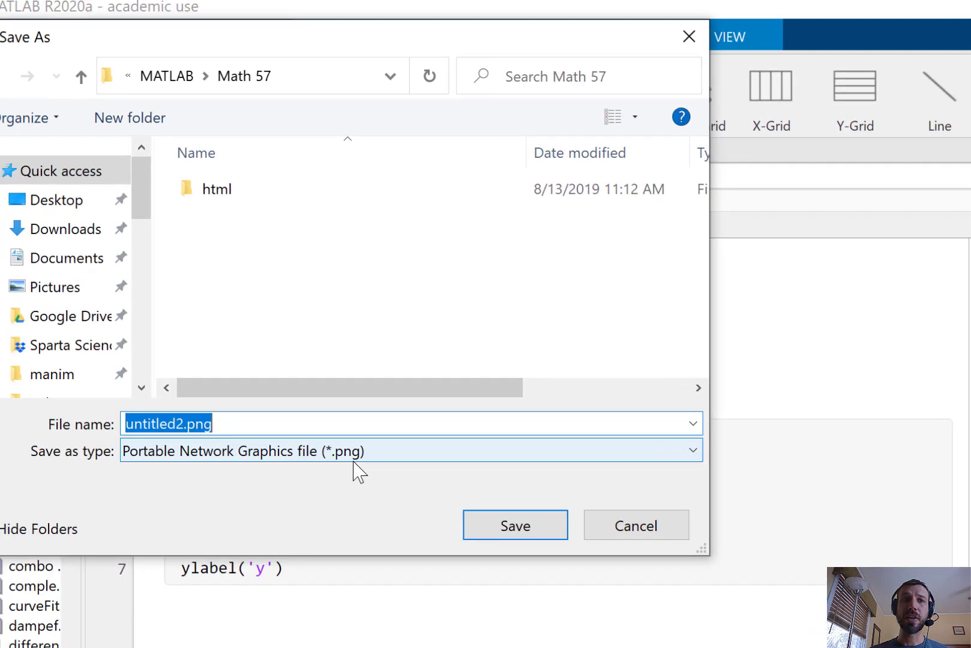
click(353, 457)
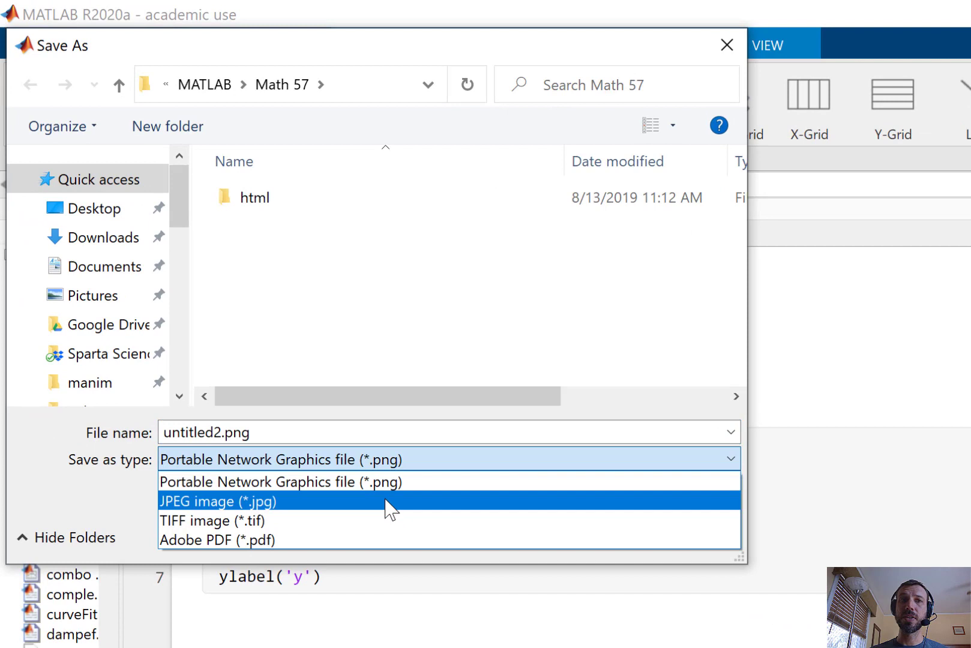
click(386, 504)
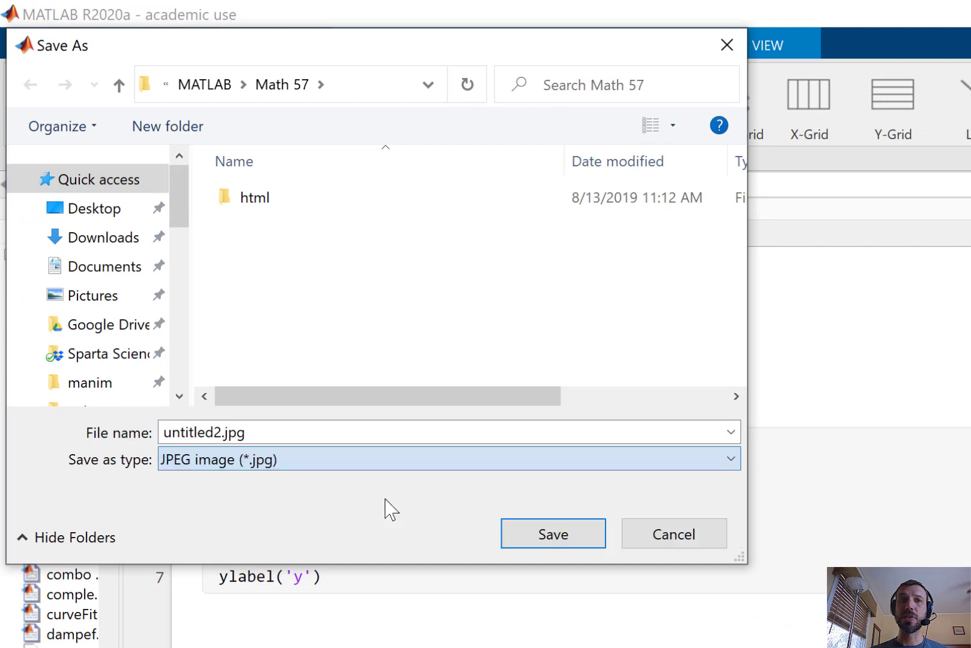
double_click(223, 432)
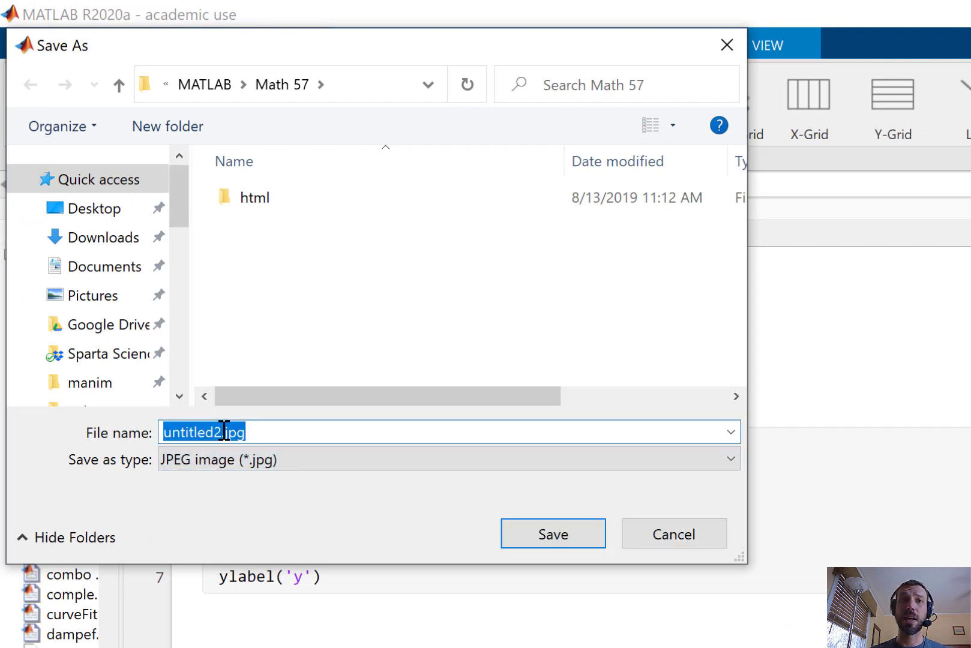
drag(224, 431, 135, 436)
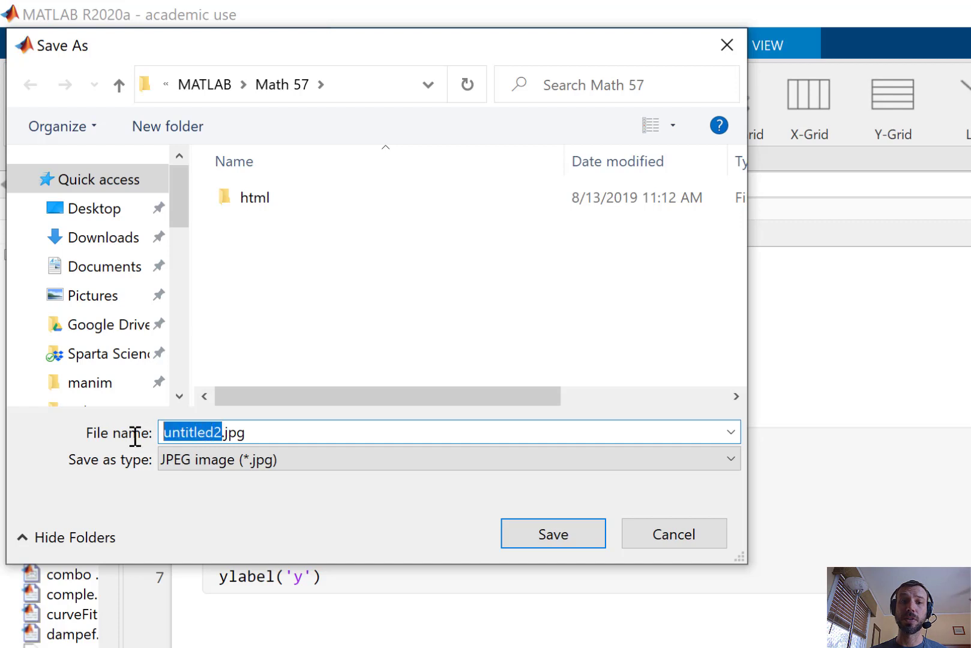
text(test)
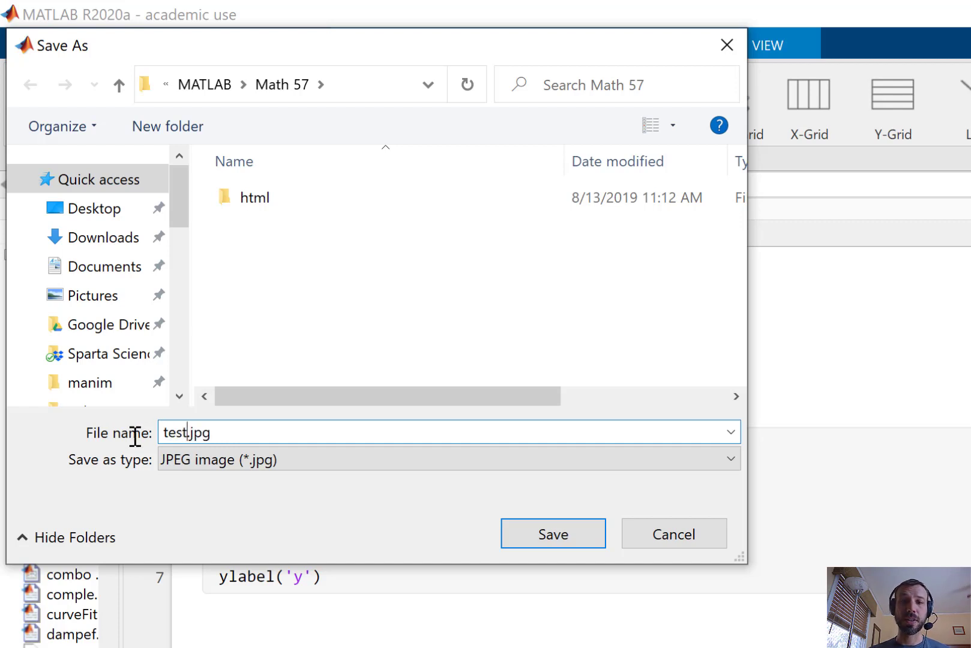
text(fig)
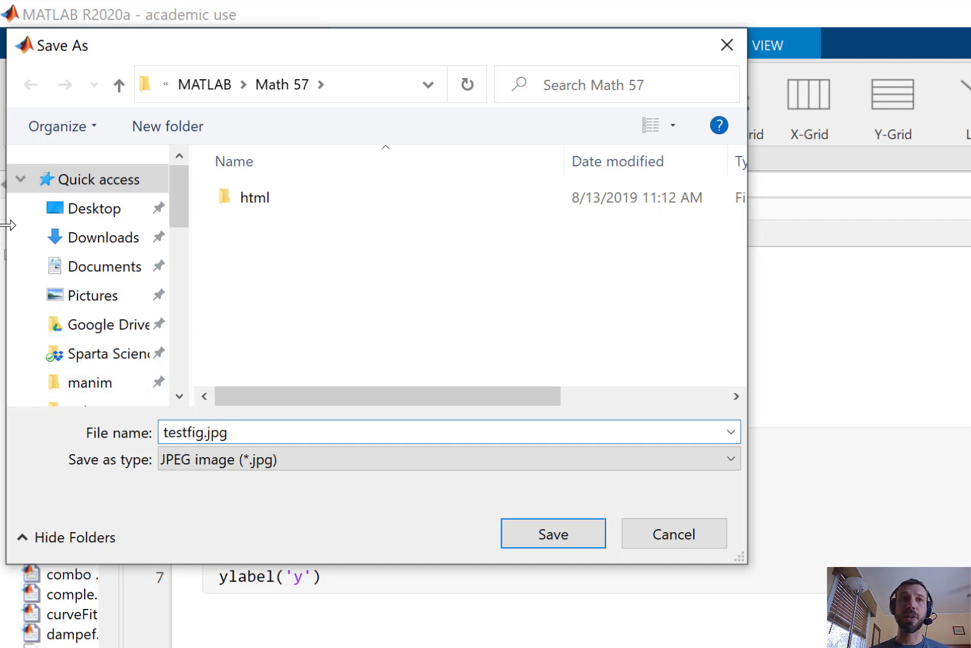
click(108, 212)
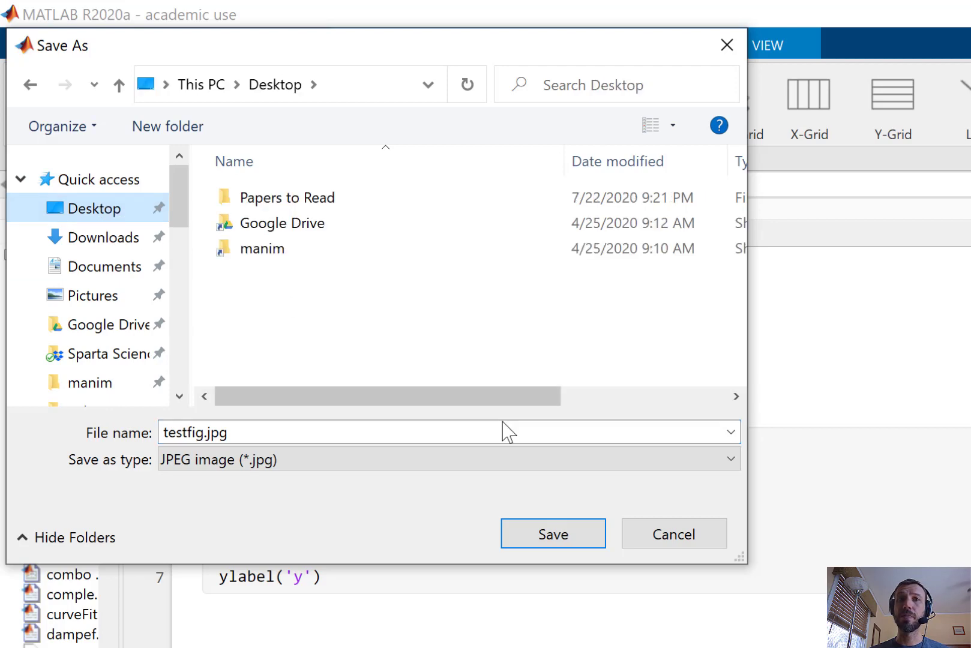
click(553, 534)
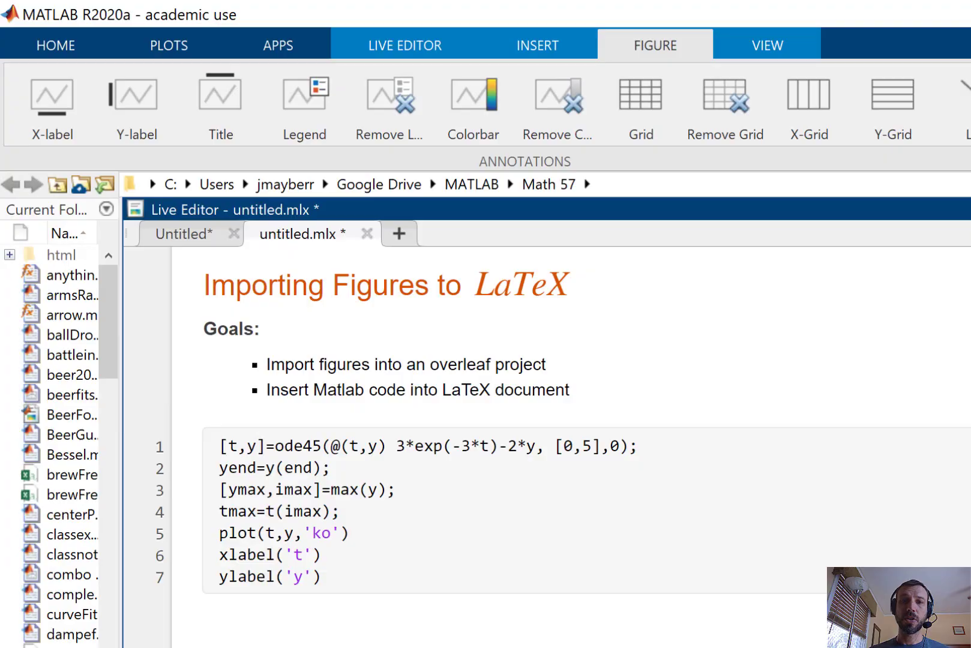
Switch to Chrome, log in to Overleaf and create a blank project called 'Sample'
key(alt+Tab)
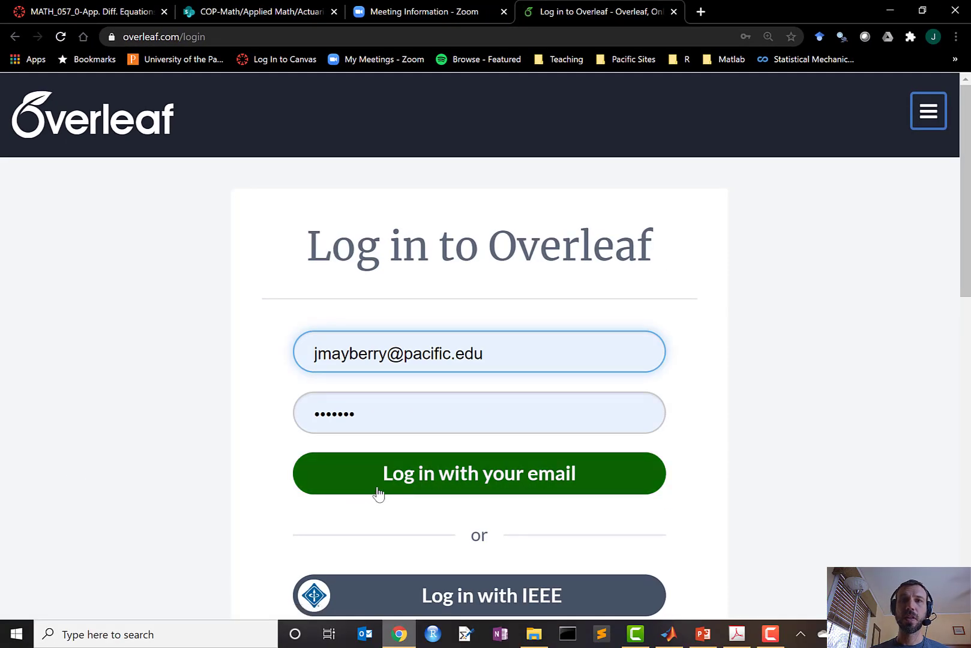
click(378, 493)
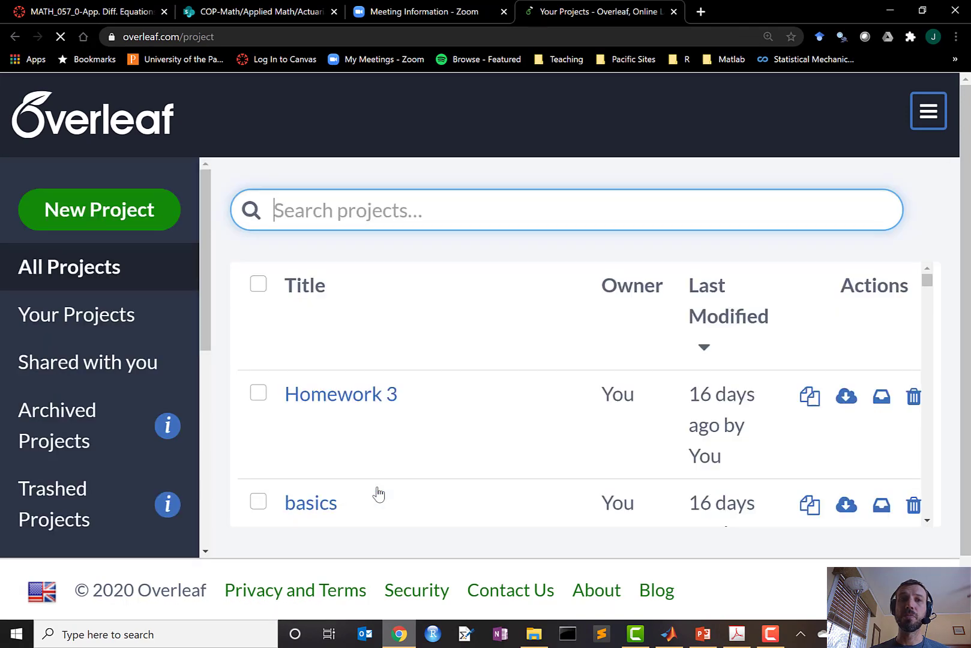
click(137, 219)
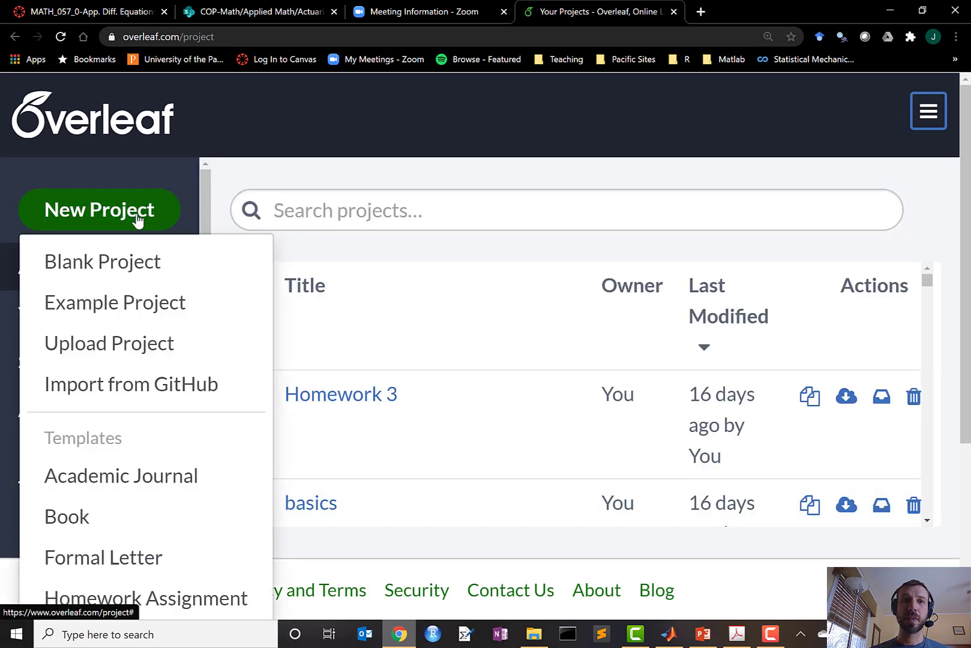
click(137, 261)
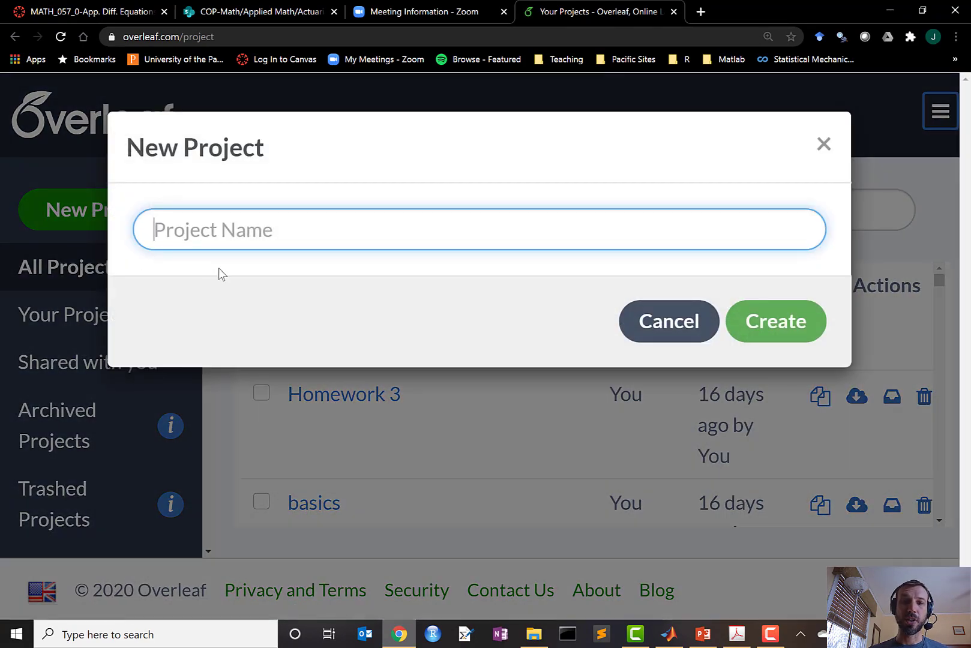
text(Sample)
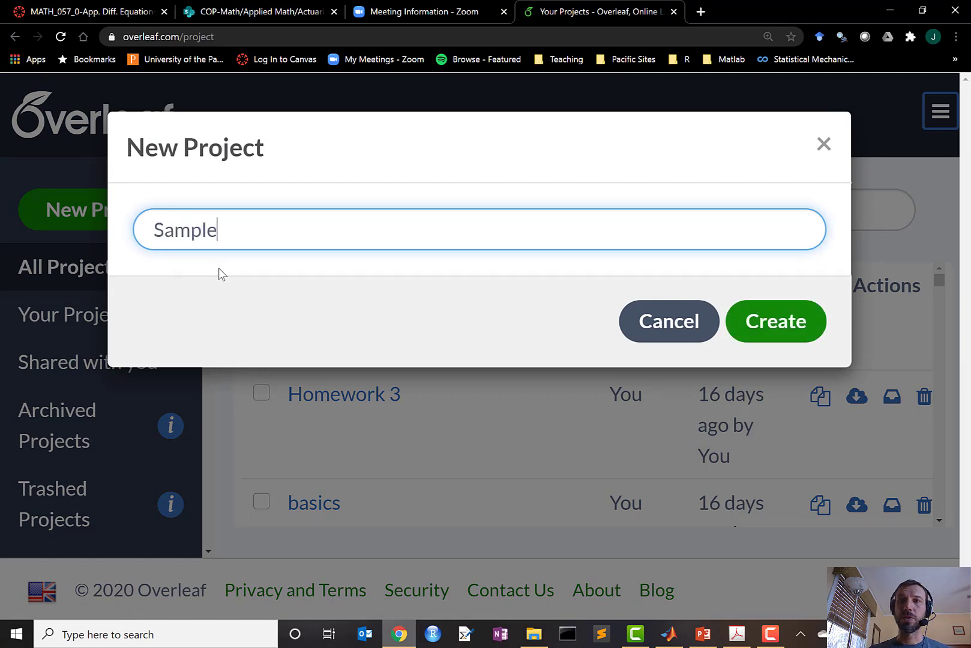
click(770, 324)
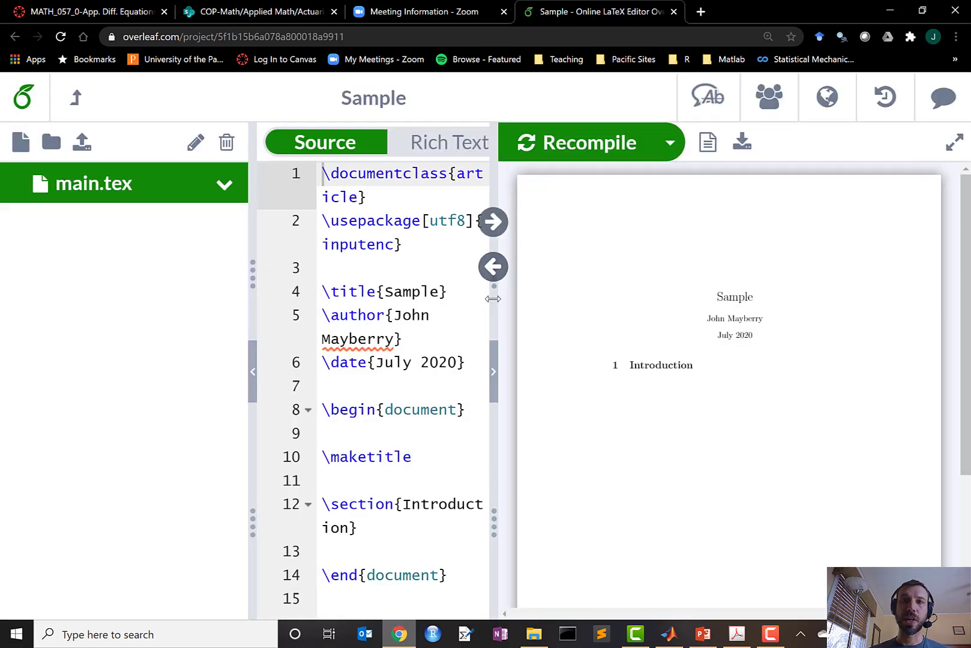
Upload testfig.jpg from the Desktop into the Sample project's file list
drag(492, 299, 575, 303)
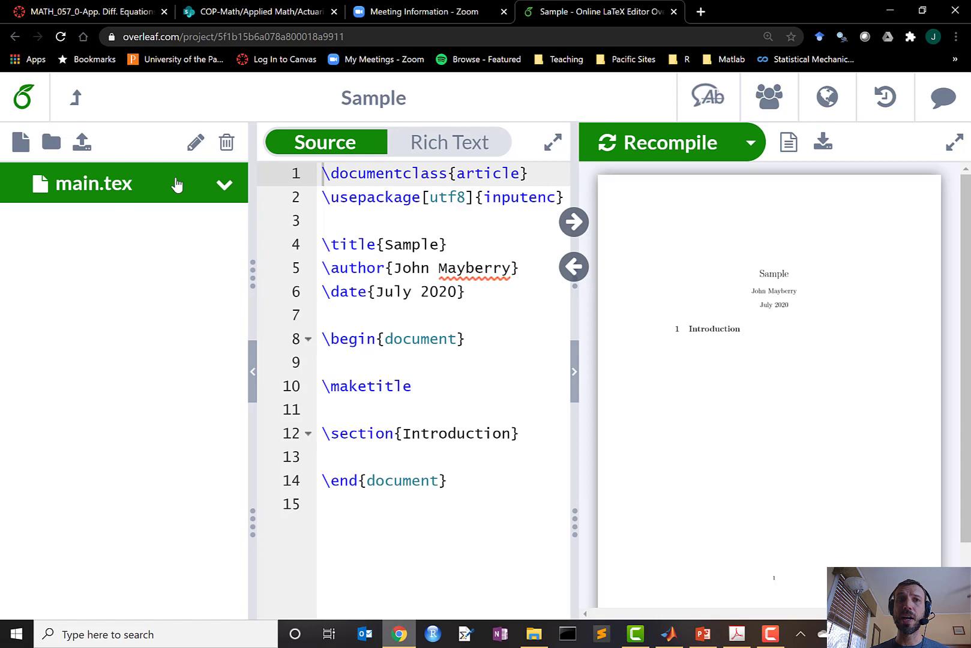
click(83, 144)
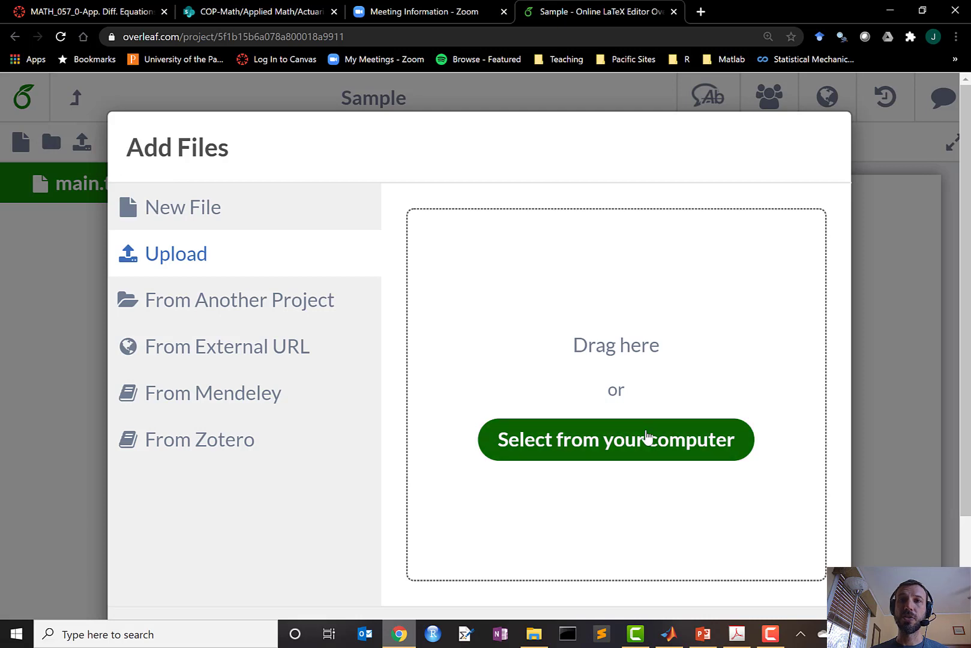
click(647, 444)
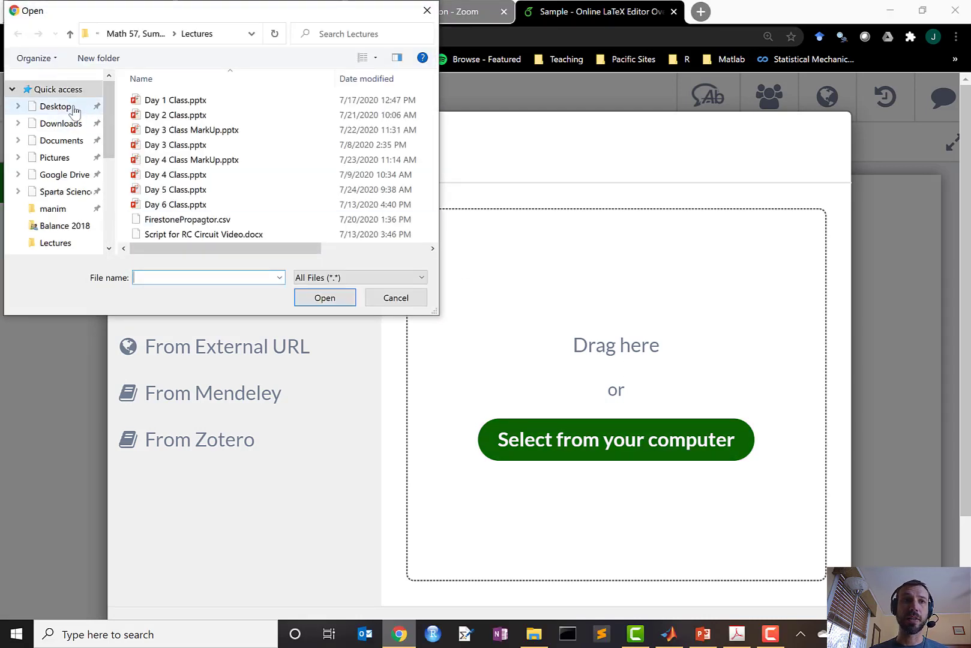
click(73, 108)
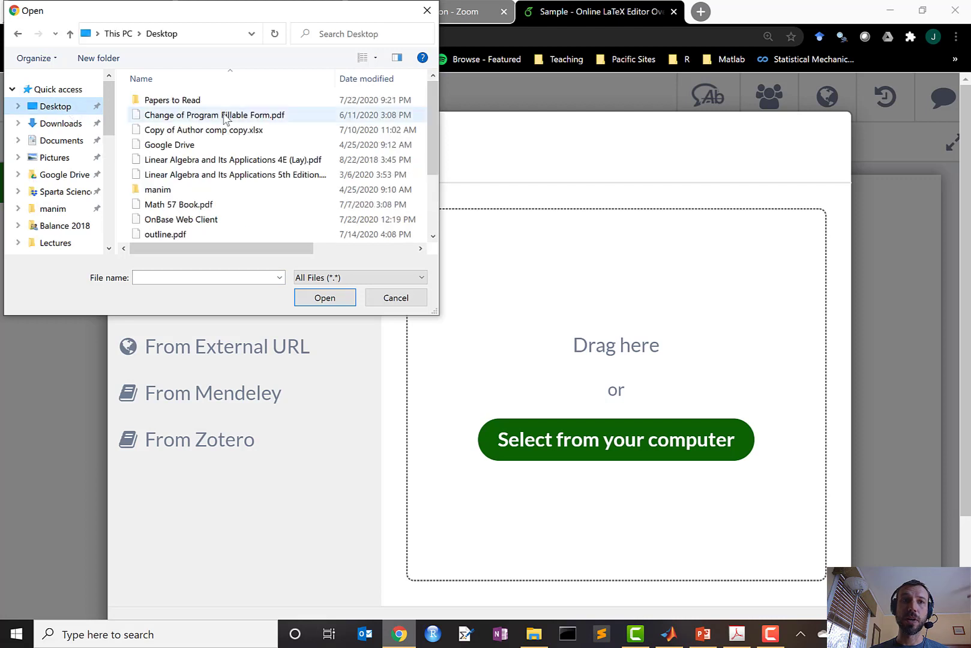
drag(429, 149, 422, 223)
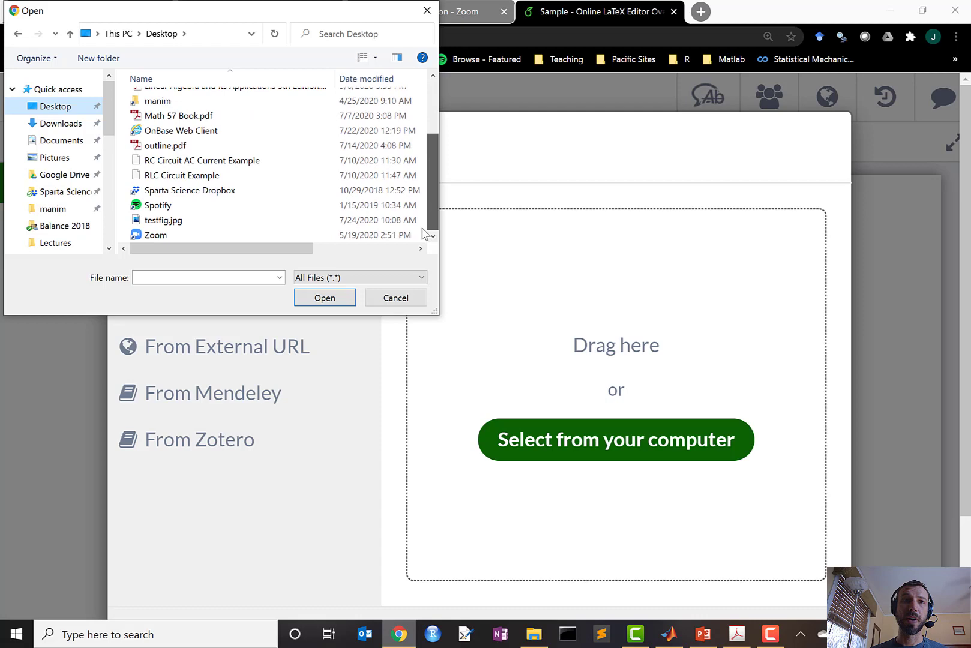
click(183, 220)
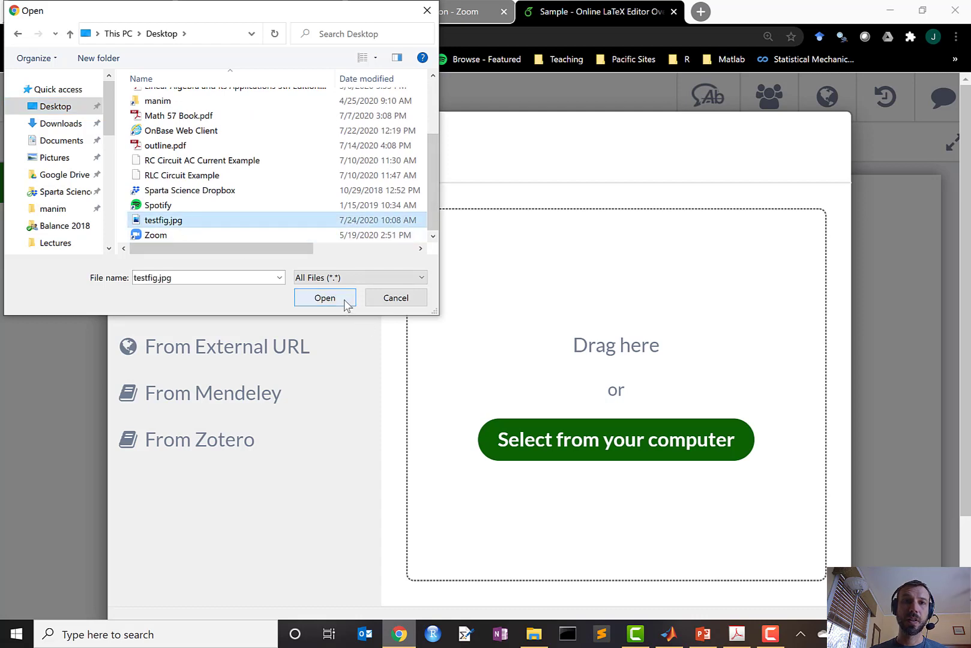
click(324, 298)
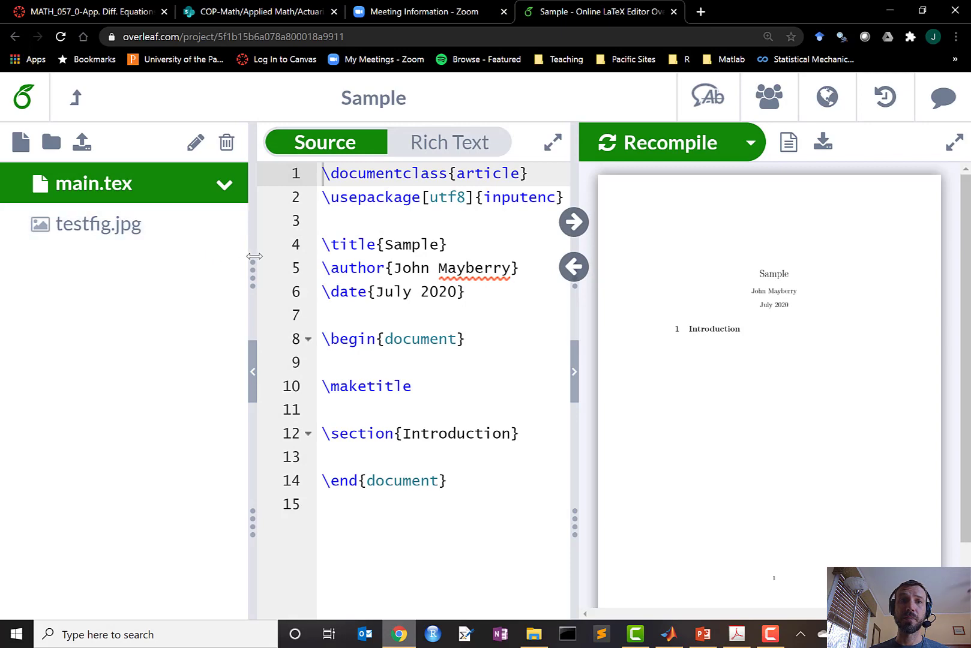
Append ',graphicx' inside the \usepackage braces after inputenc on line 2 of main.tex
drag(254, 256, 180, 257)
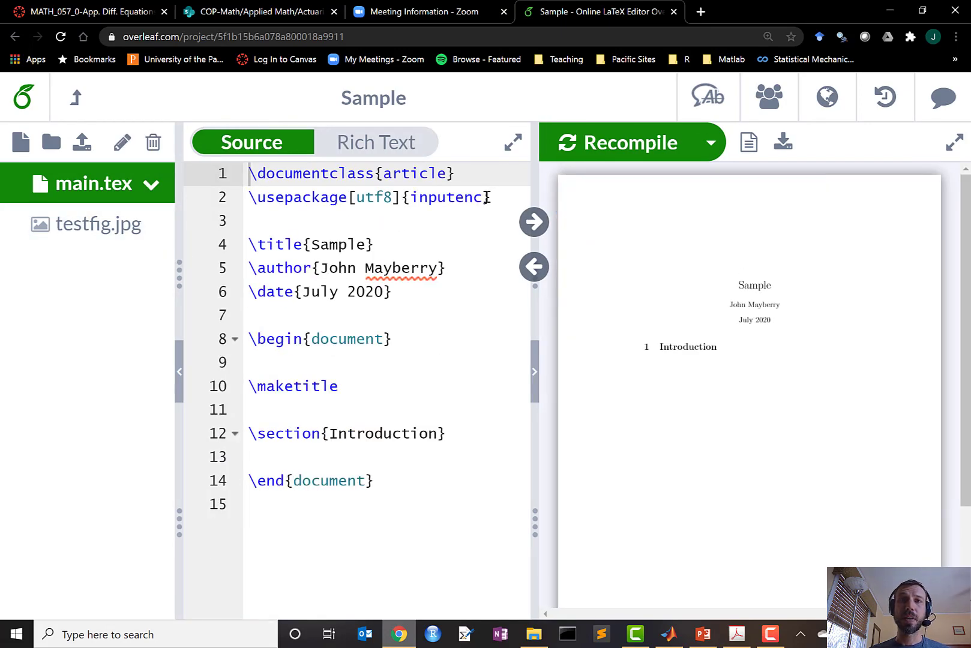
click(487, 197)
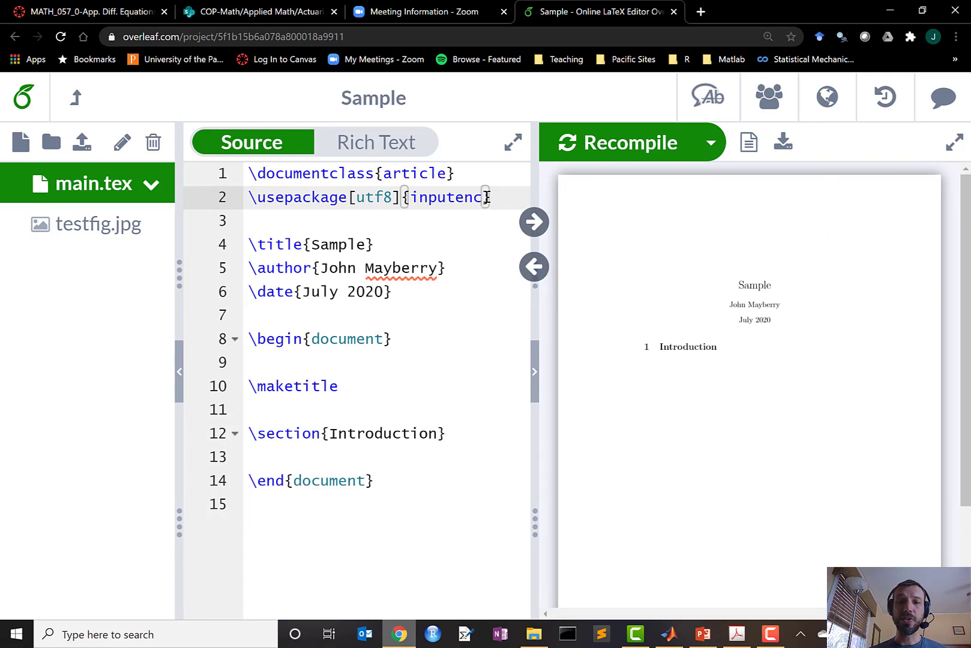
text(,graphic)
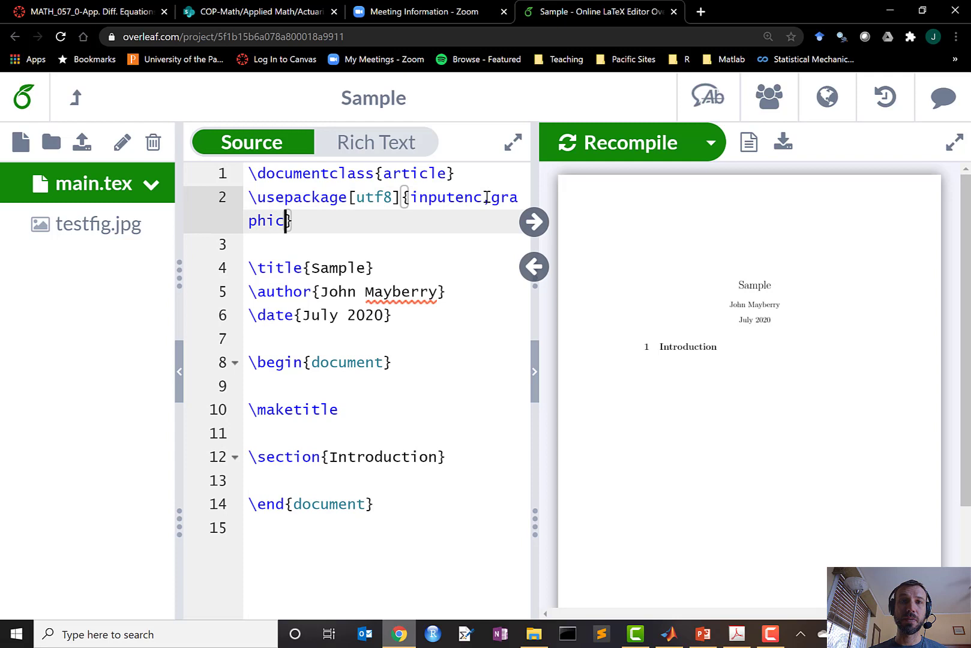
text(x)
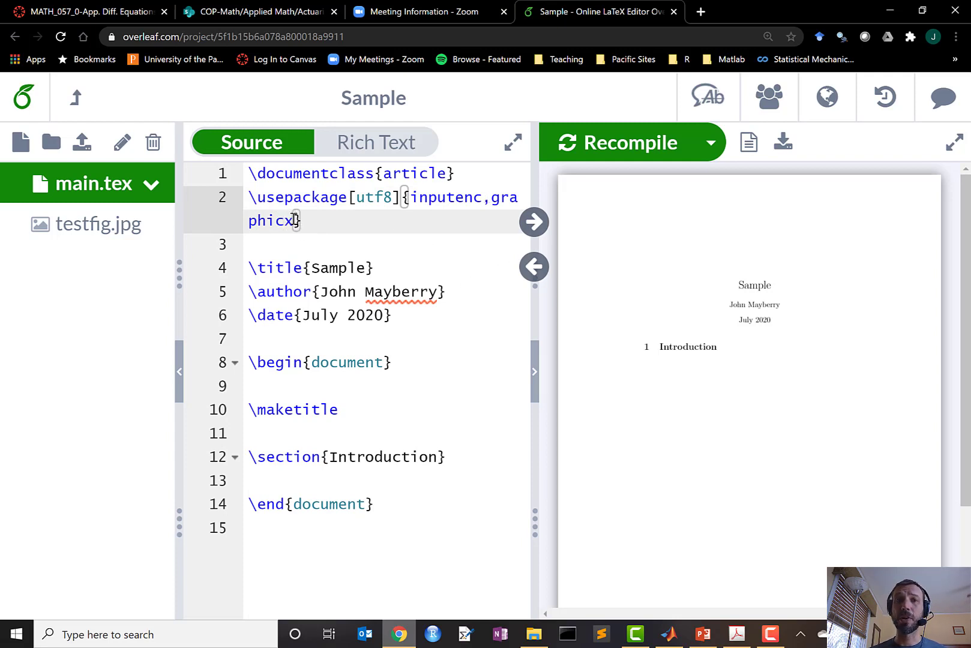
drag(294, 220, 492, 200)
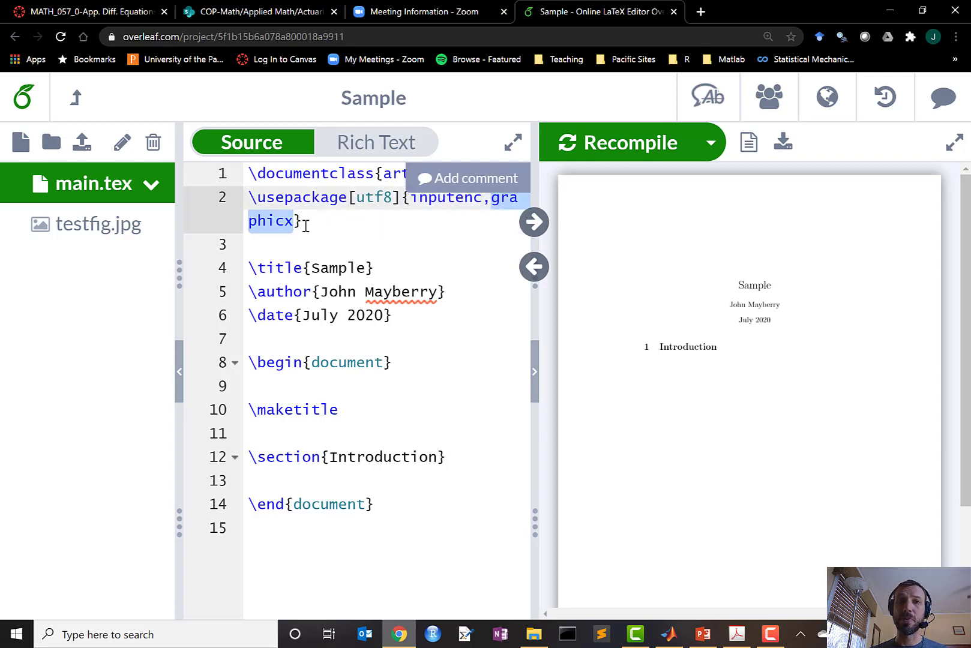
click(305, 225)
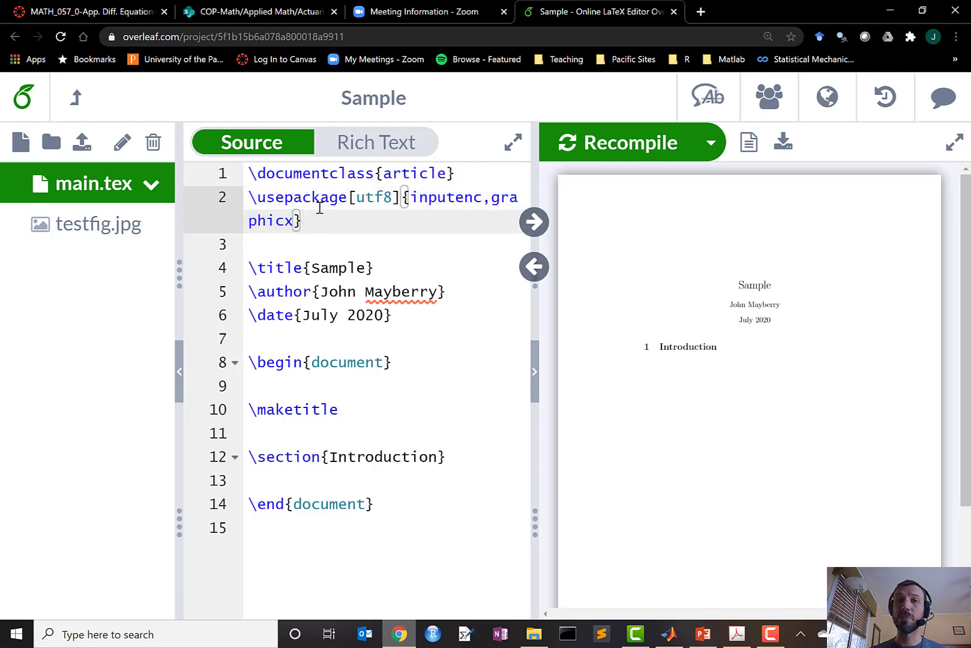
Add \includegraphics[scale=0.5]{testfig.jpg} on a new line 14 under \section{Introduction}
click(376, 477)
key(Return)
key(Return)
key(Up)
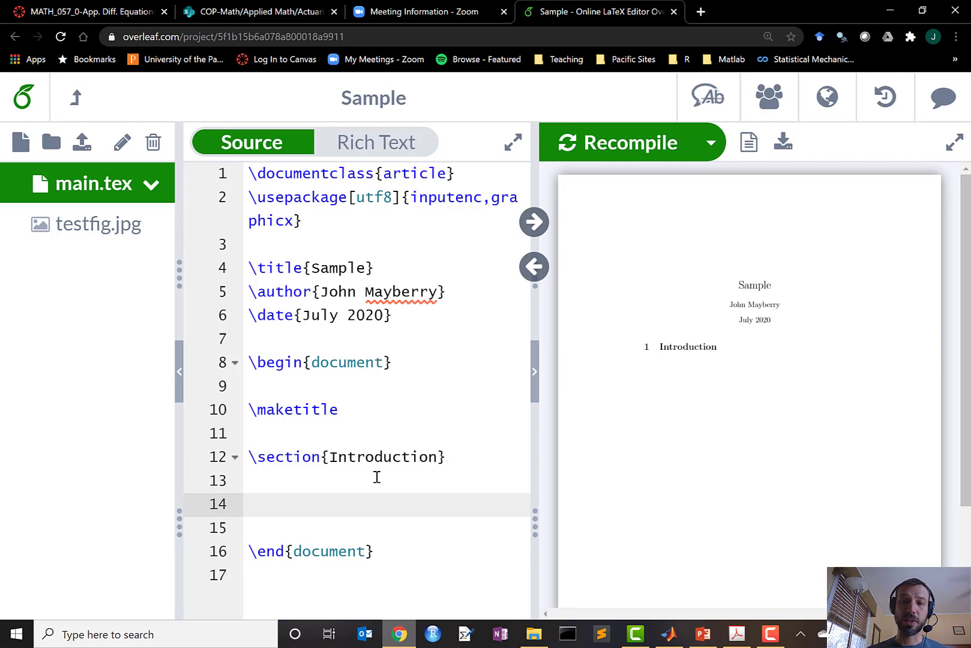
text(\in)
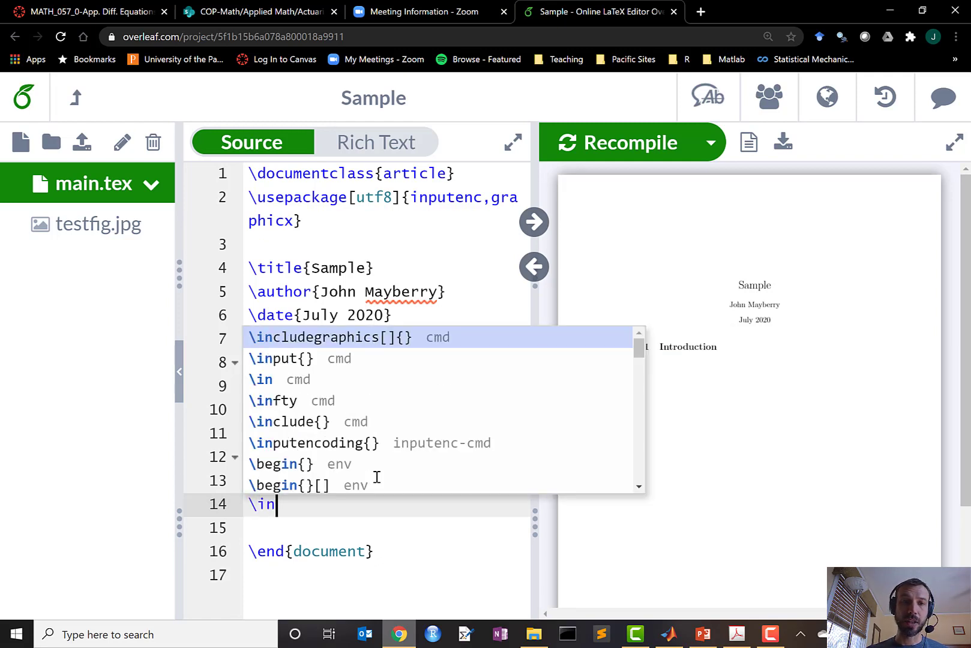
text(clude)
key(Return)
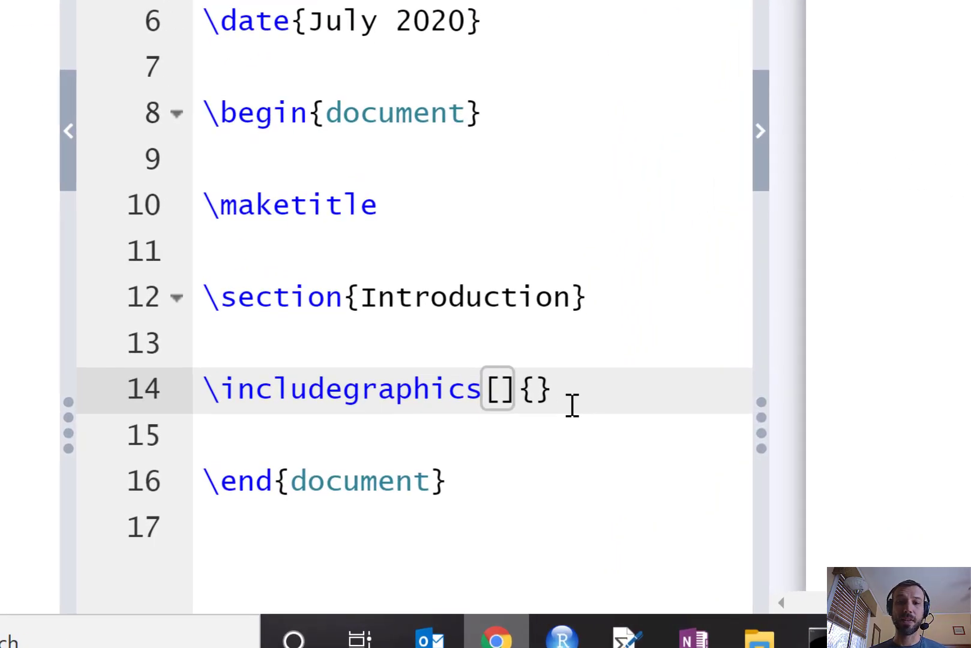
text(scale=0.5)
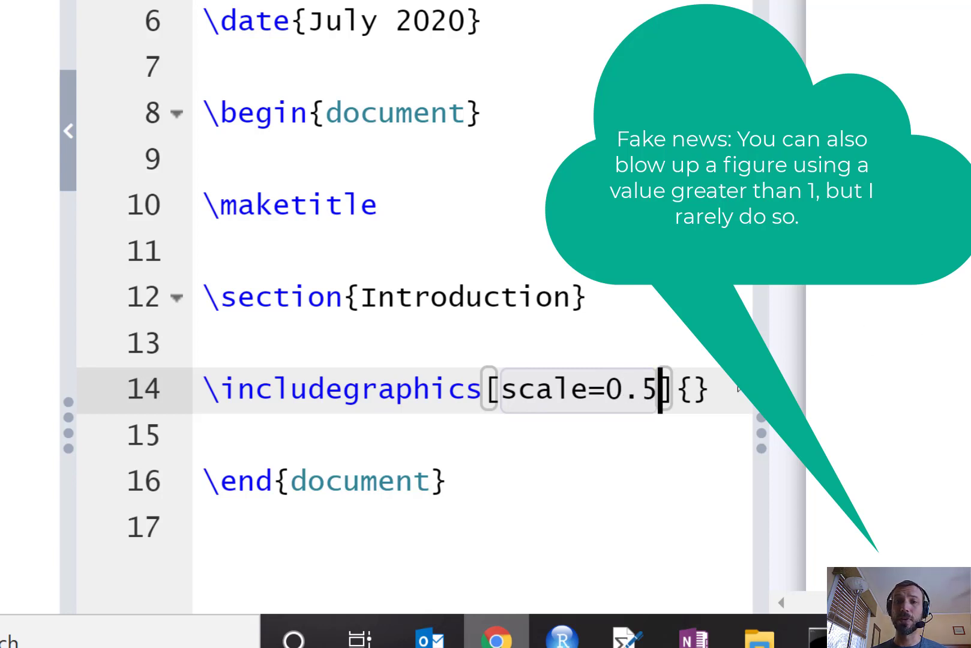
click(692, 390)
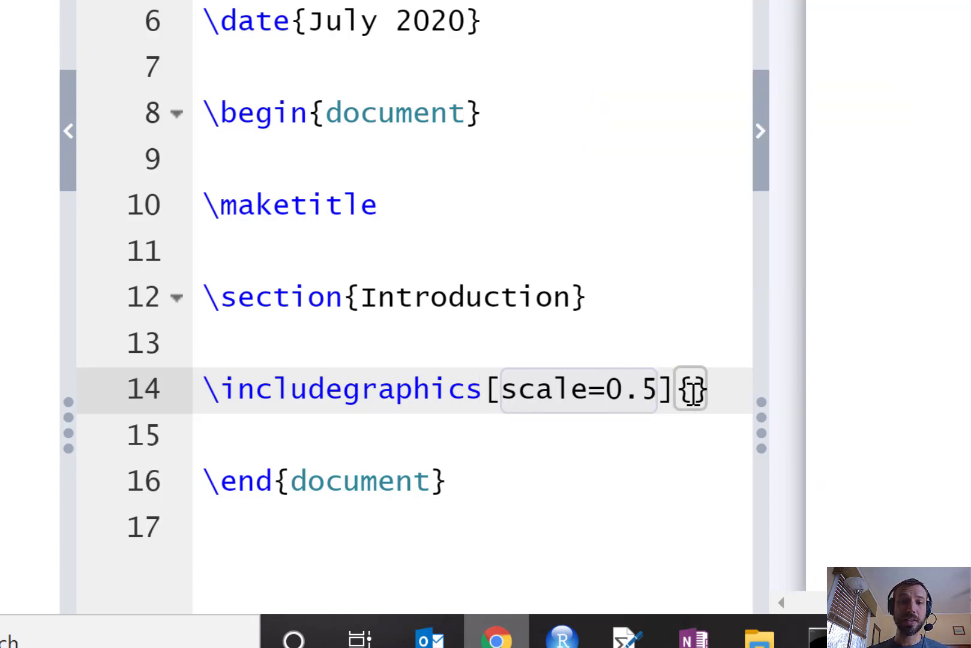
text(tes)
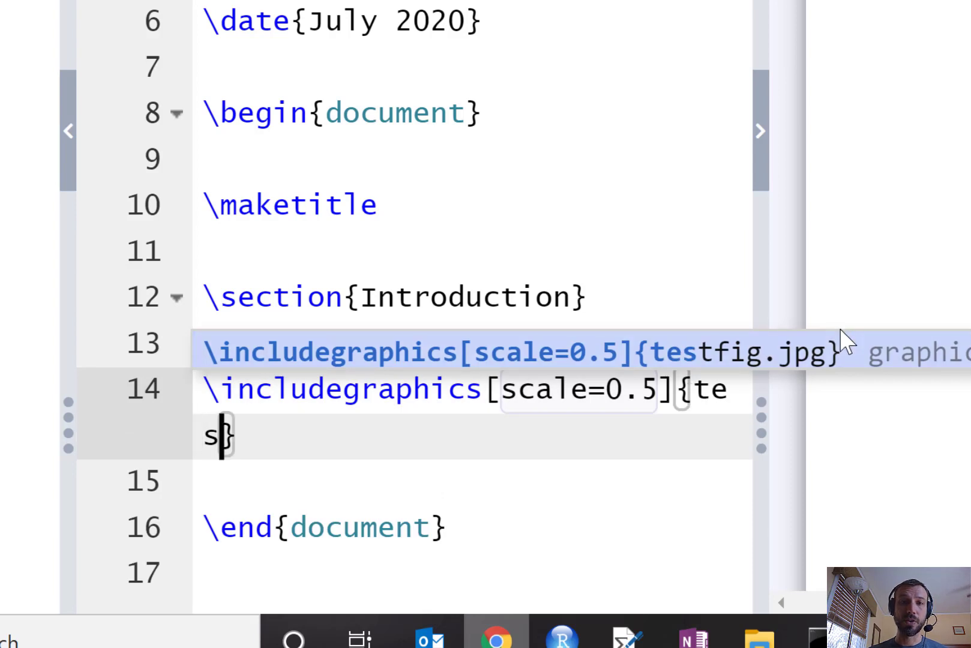
click(834, 354)
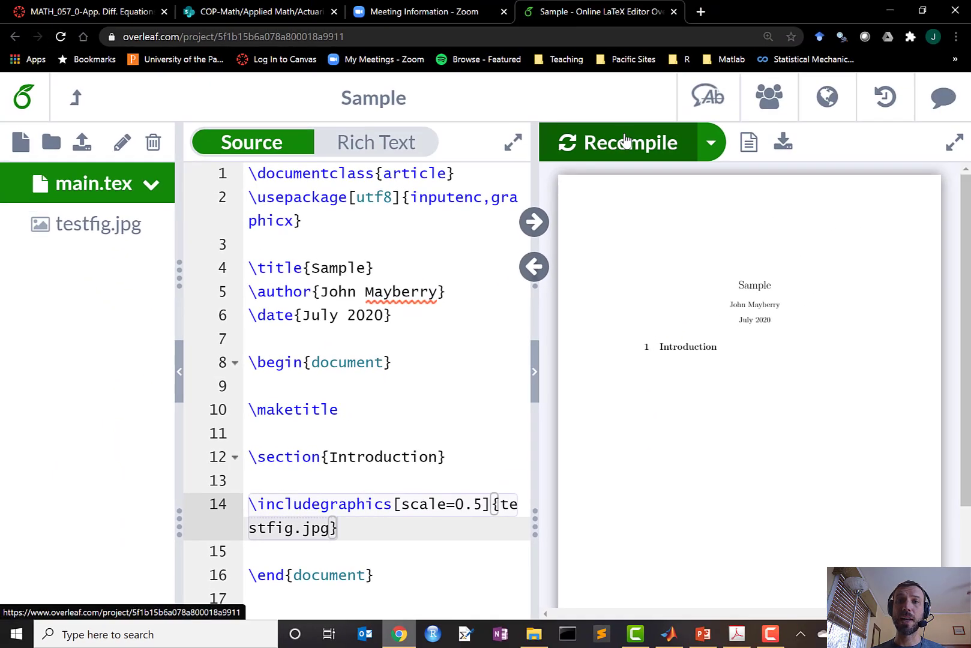
Recompile so the PDF shows the testfig.jpg plot beneath the Introduction heading
click(934, 0)
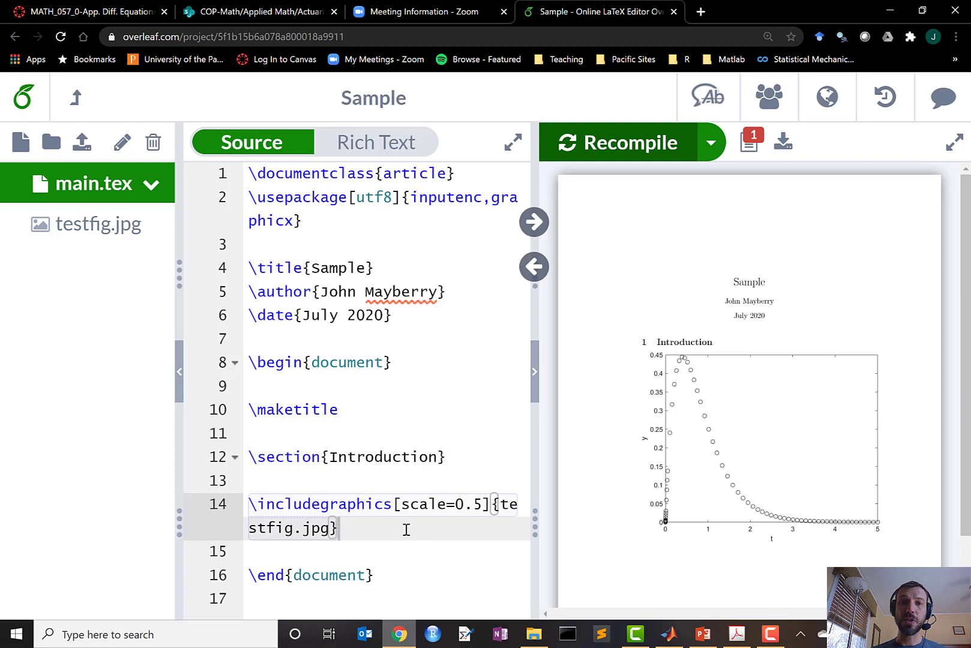
click(339, 477)
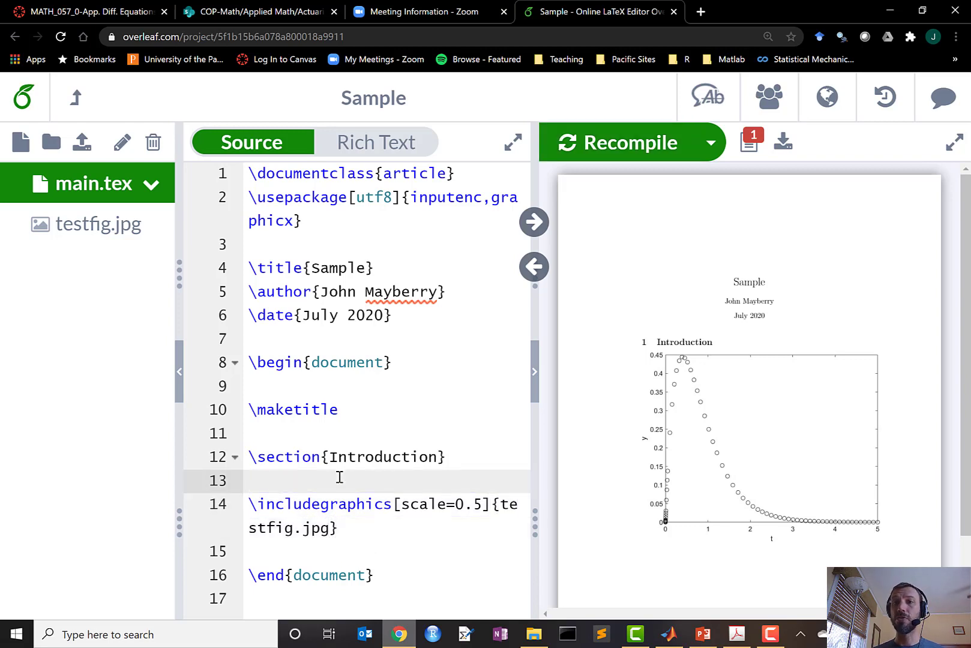
Insert an empty verbatim environment above the figure, then select the seven MATLAB code lines for copying
key(Return)
key(Return)
key(Up)
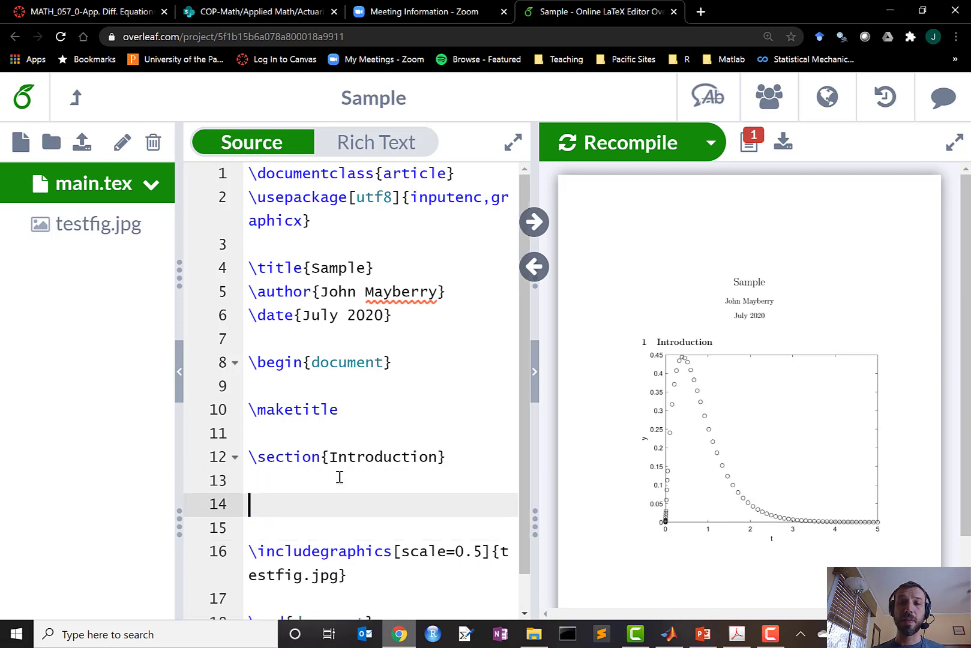
text(egin)
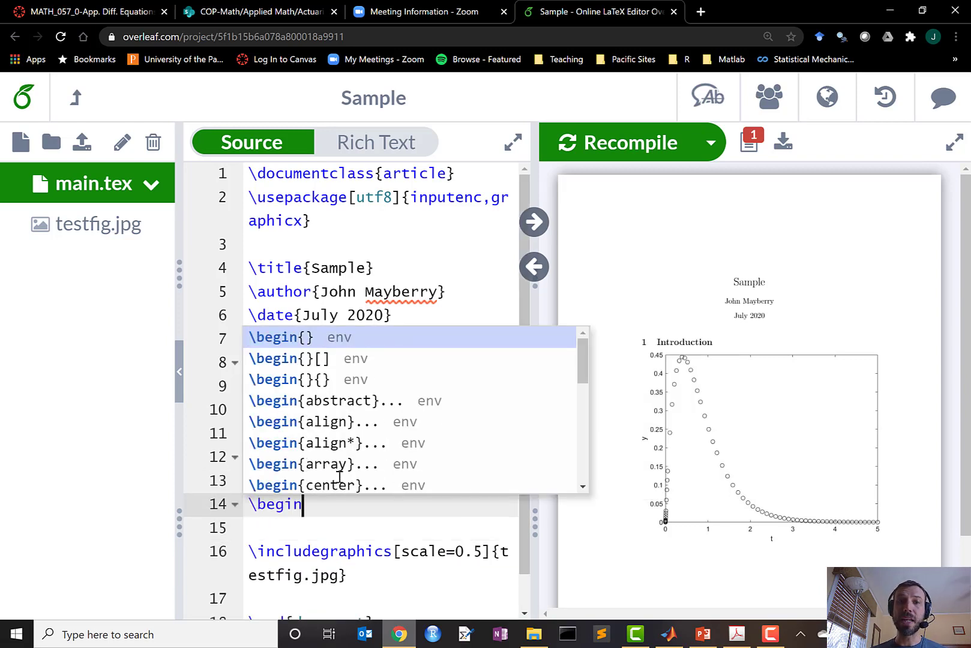
text({ver)
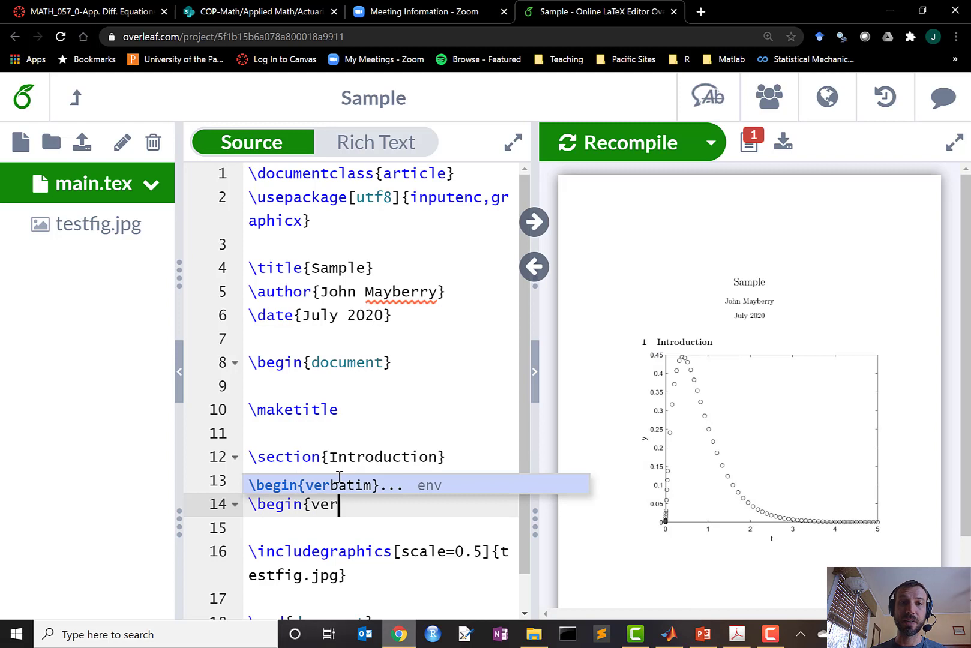
key(Return)
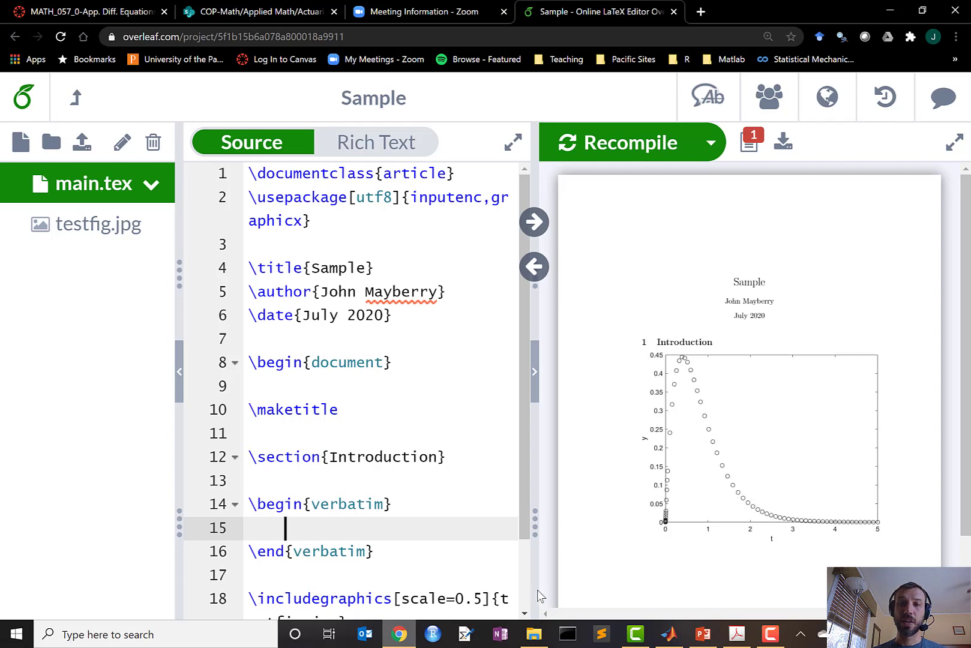
click(669, 634)
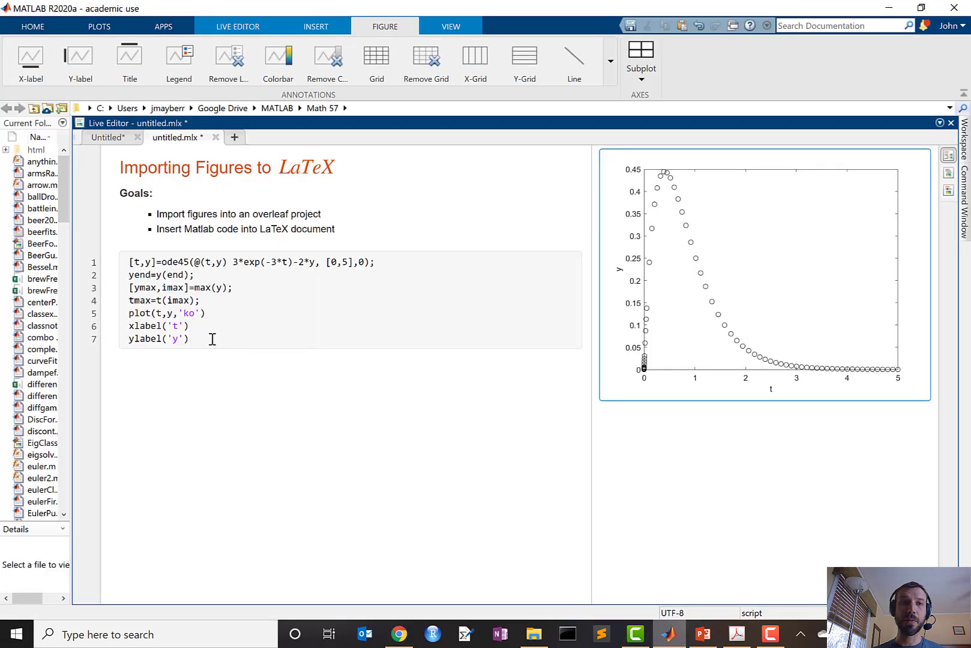
drag(211, 340, 120, 262)
key(ctrl+c)
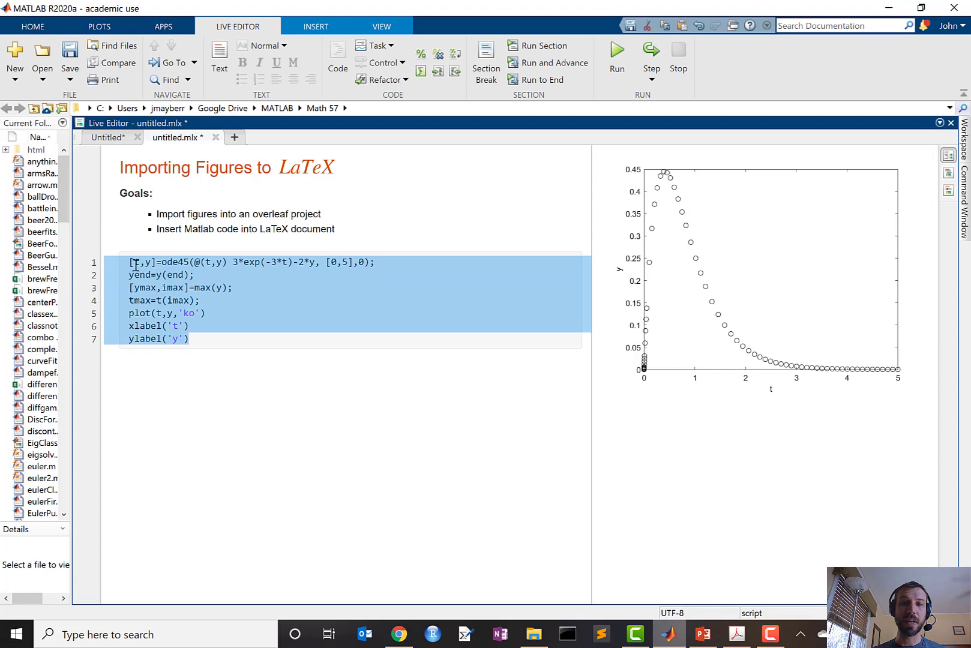
Paste the MATLAB code into the verbatim block and break the wrapped ode45 line after (t,y)
click(399, 634)
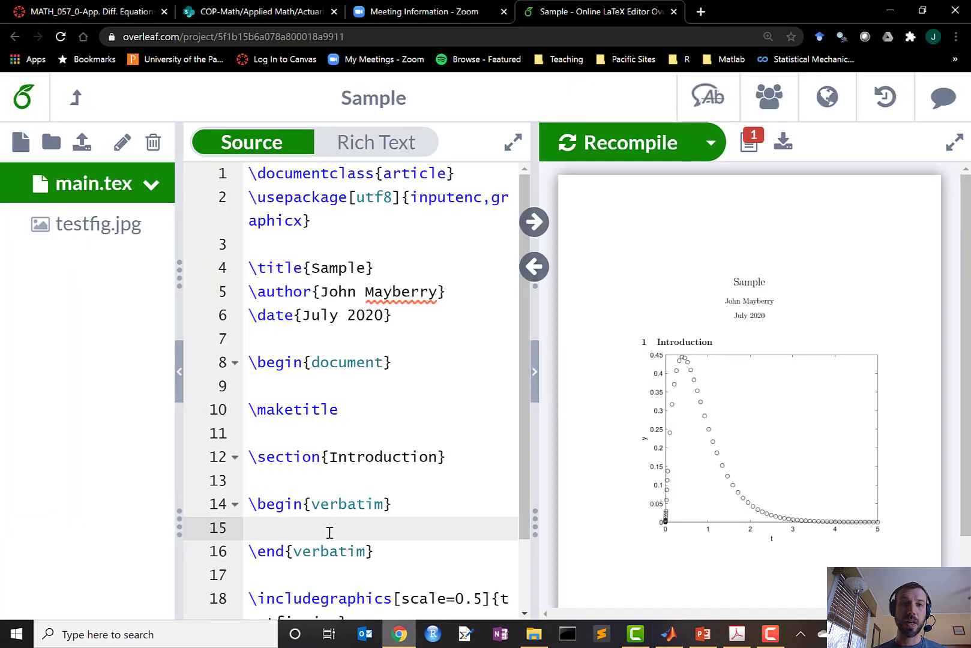
click(254, 525)
key(ctrl+v)
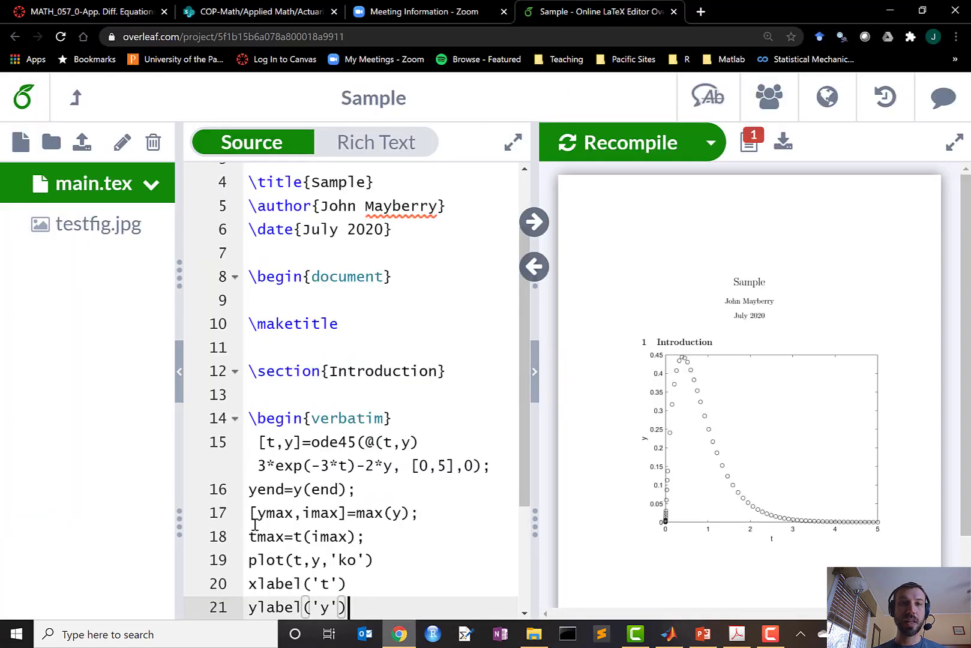
click(258, 466)
key(BackSpace)
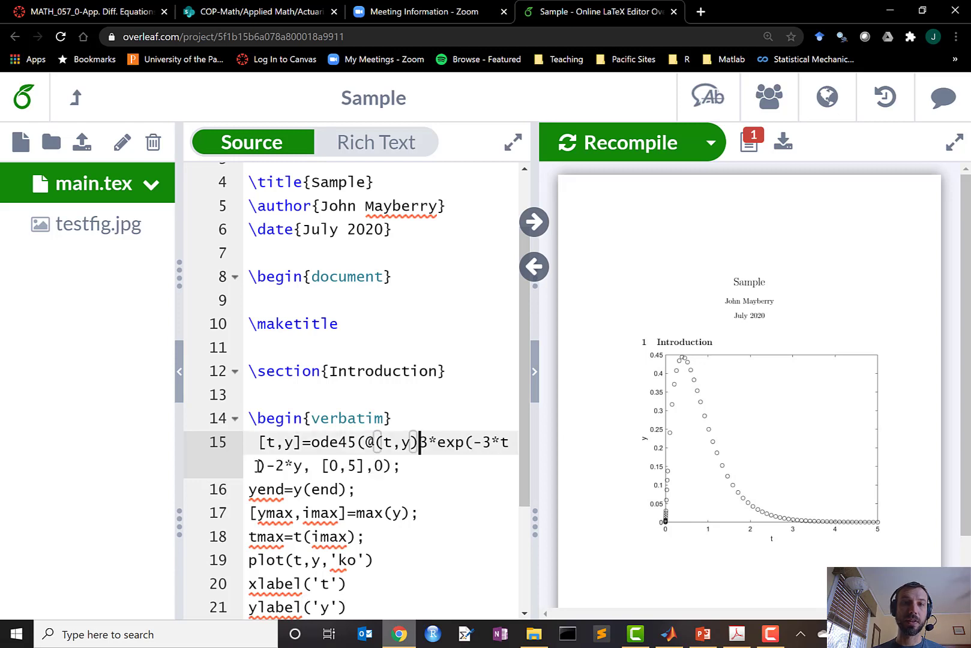
key(Return)
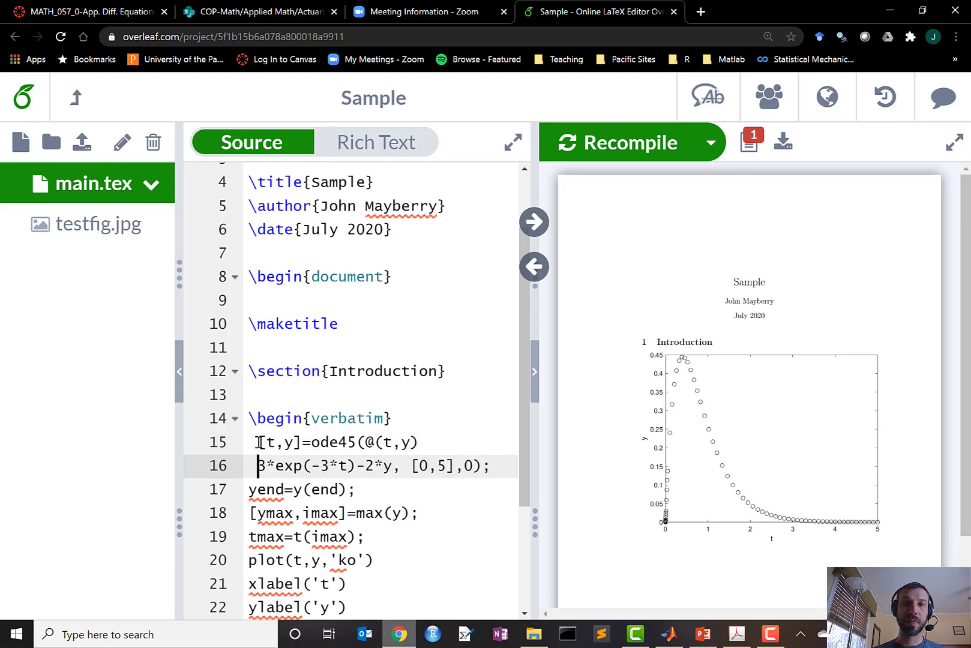
Recompile the PDF and remove the leading space before [t,y] on line 15
click(591, 157)
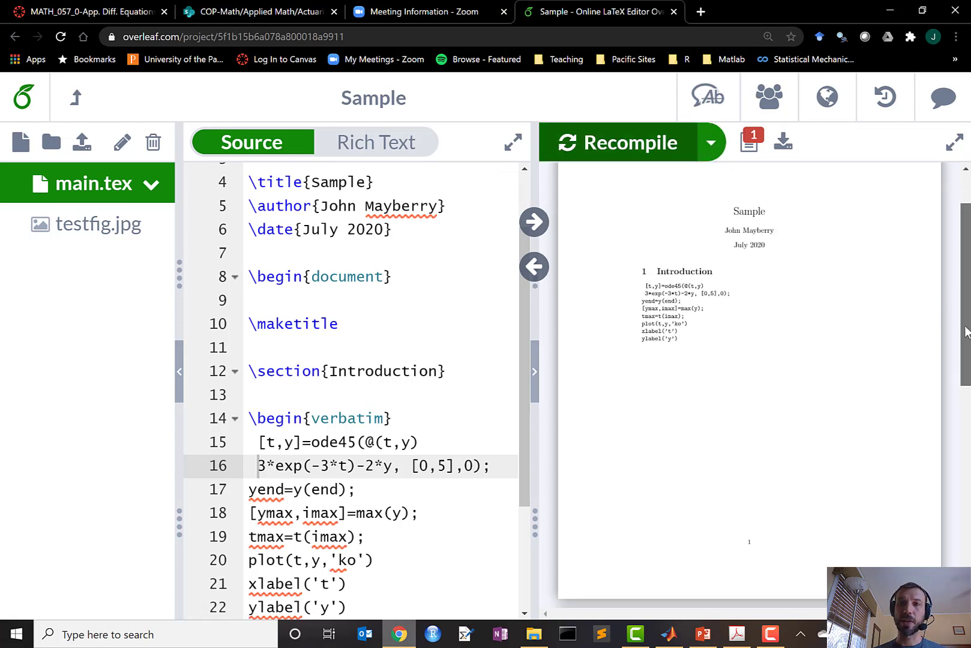
drag(967, 332, 925, 352)
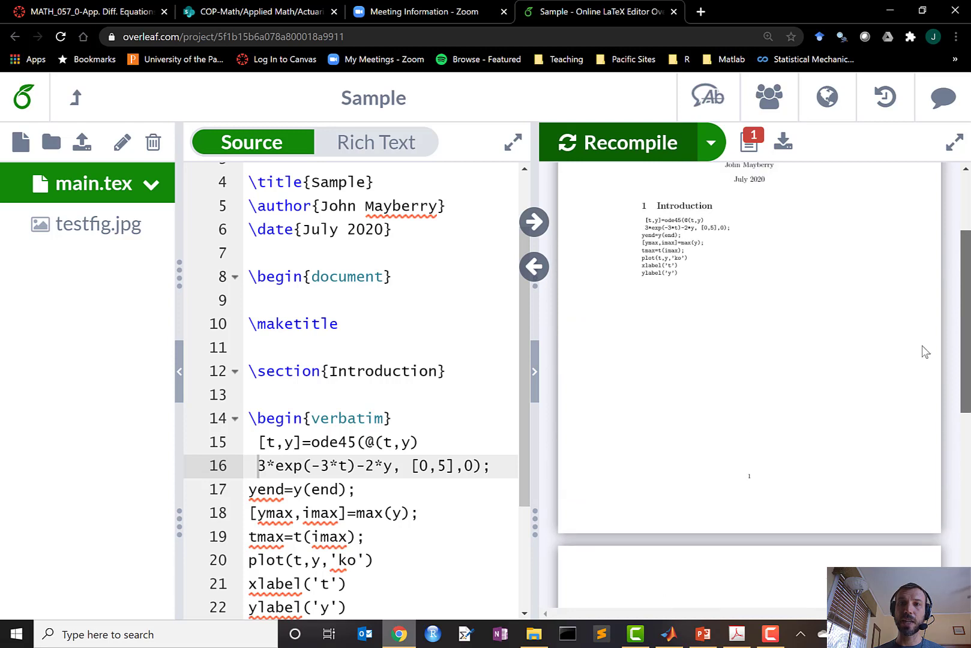
scroll(920, 343, down, 3)
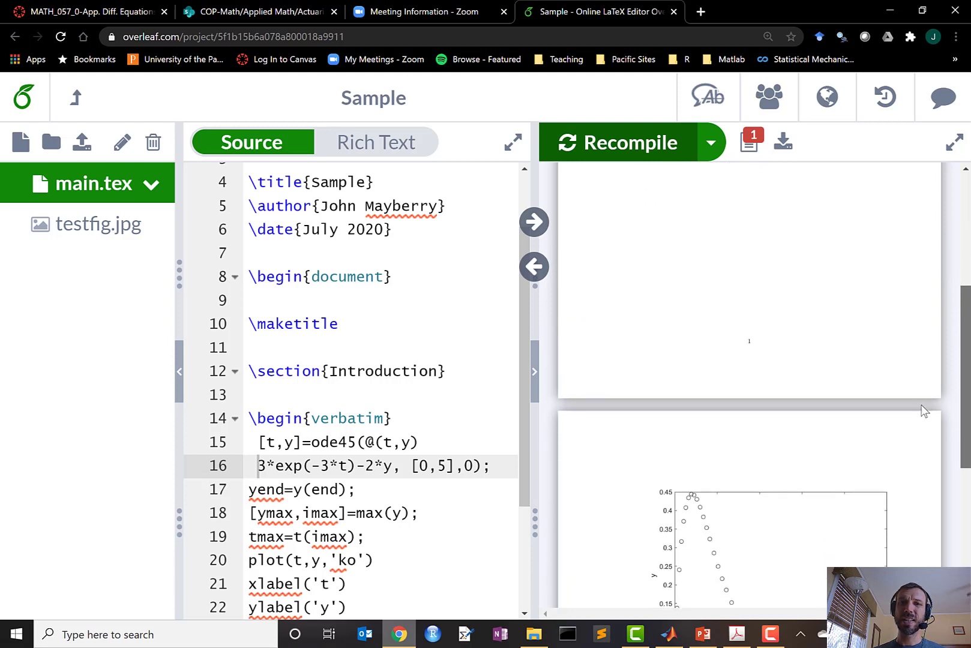
click(258, 442)
key(BackSpace)
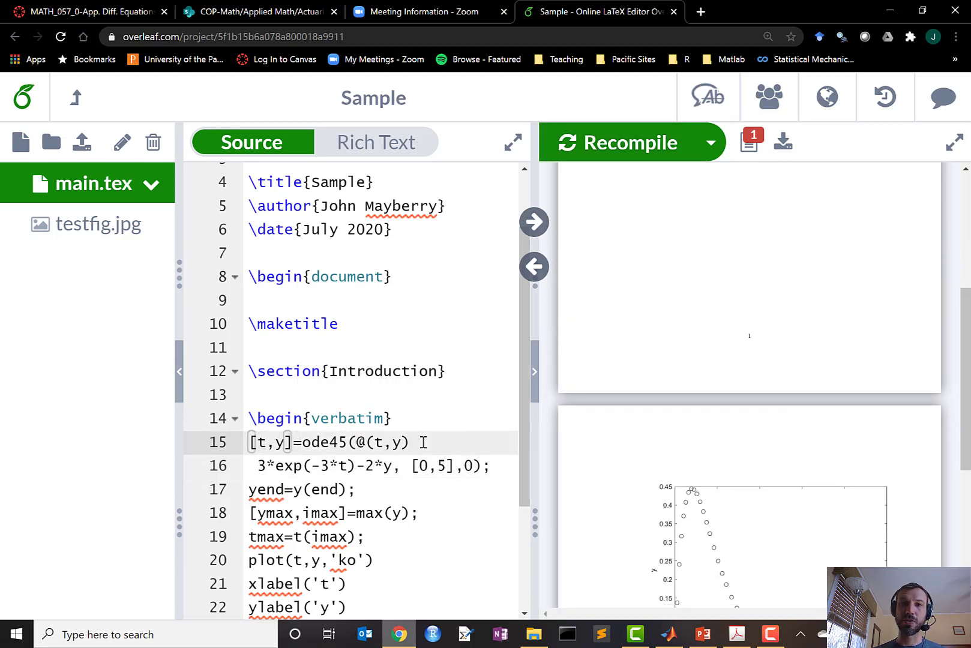
drag(522, 448, 520, 579)
Change the figure's scale from 0.5 to 0.3 on line 25 and recompile
click(481, 513)
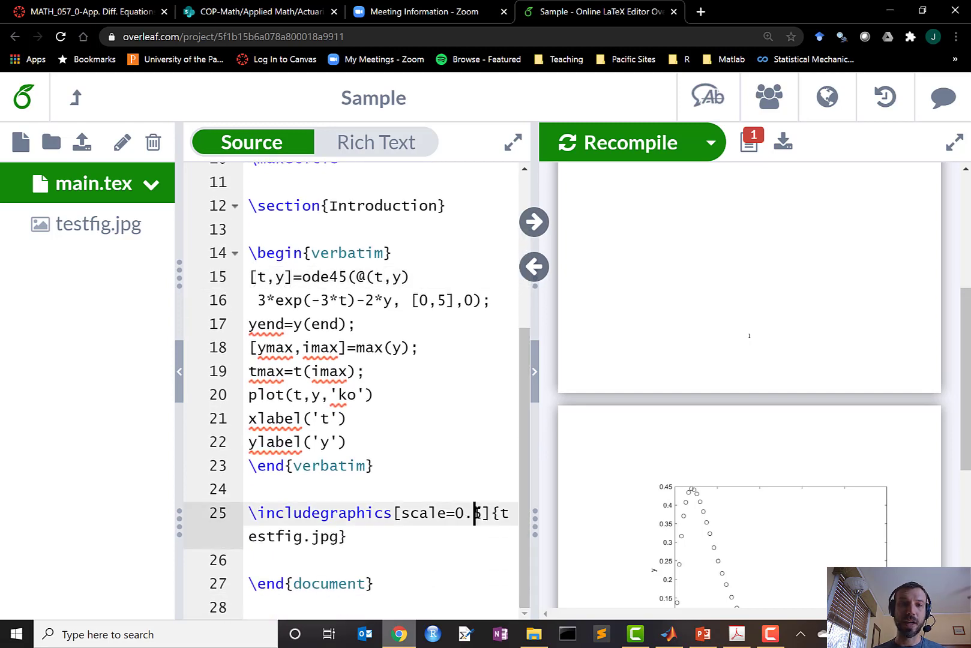
key(BackSpace)
text(3)
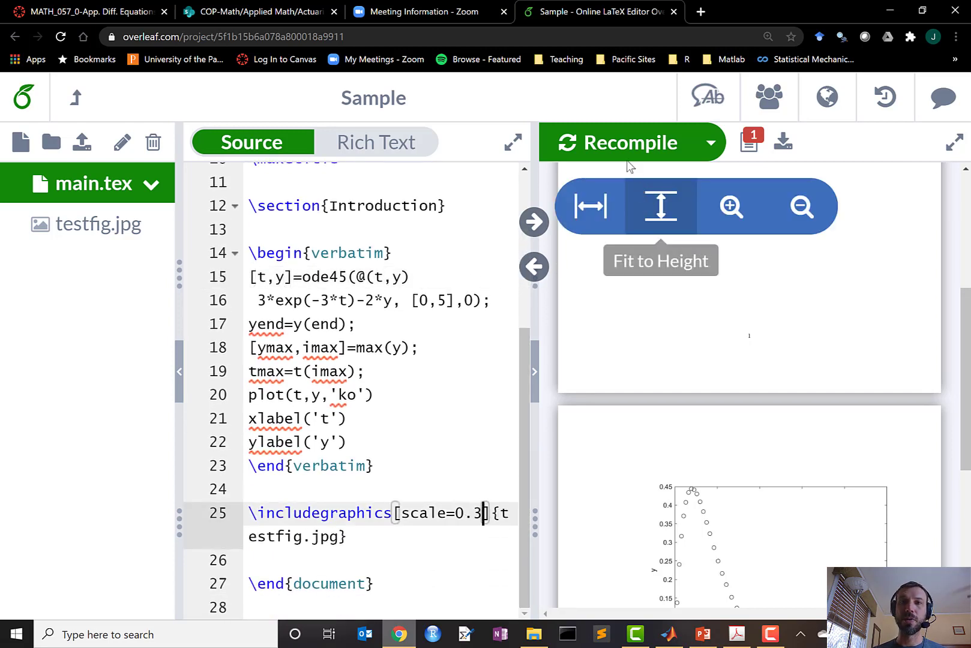
click(622, 149)
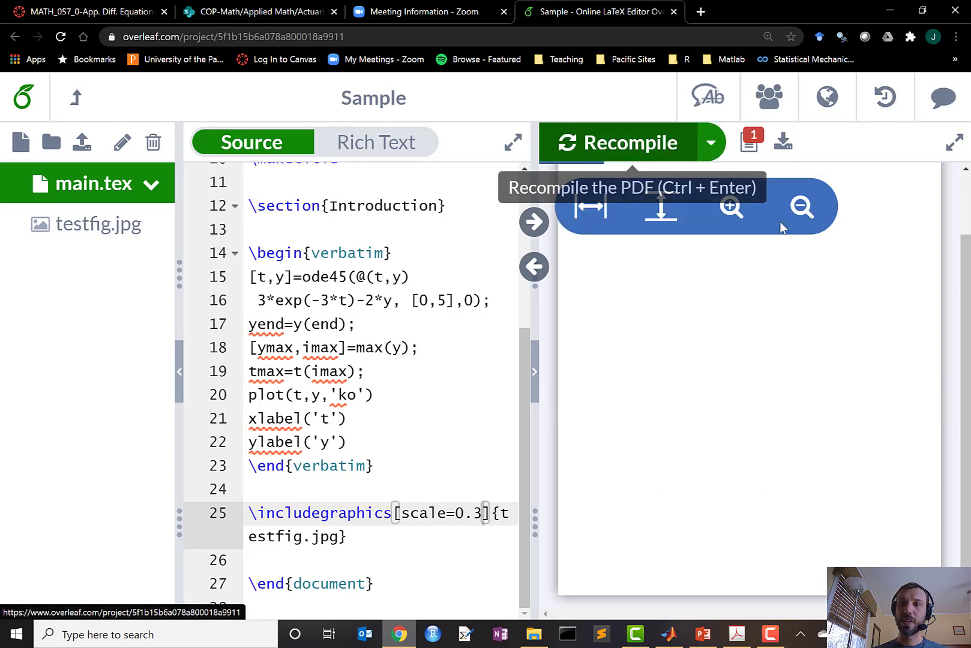